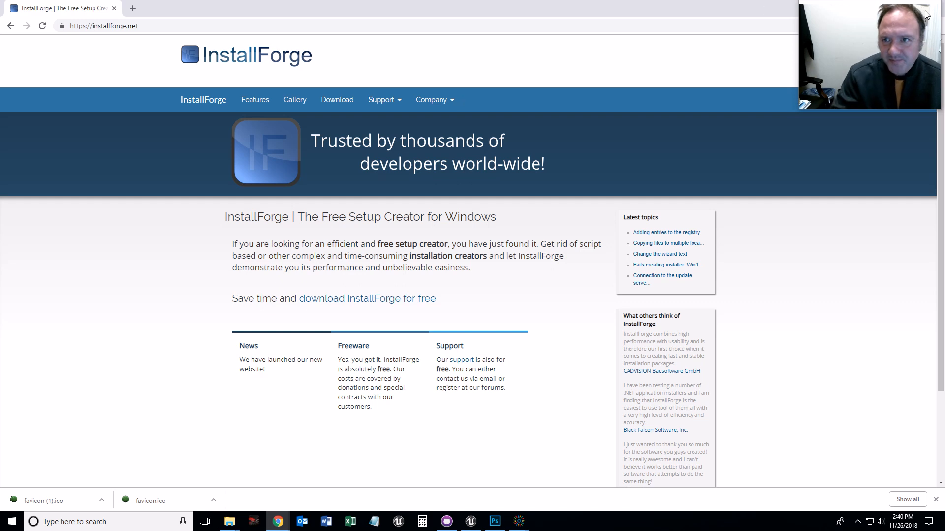
# - Minimize the browser and launch InstallForge from its desktop shortcut
pyautogui.doubleClick(748, 13)
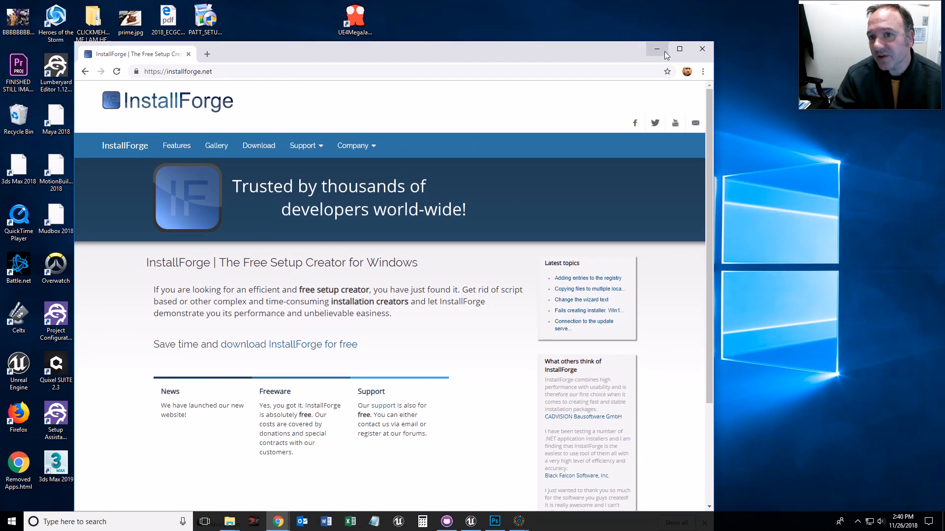
pyautogui.click(654, 46)
pyautogui.moveTo(201, 465); pyautogui.dragTo(353, 315)
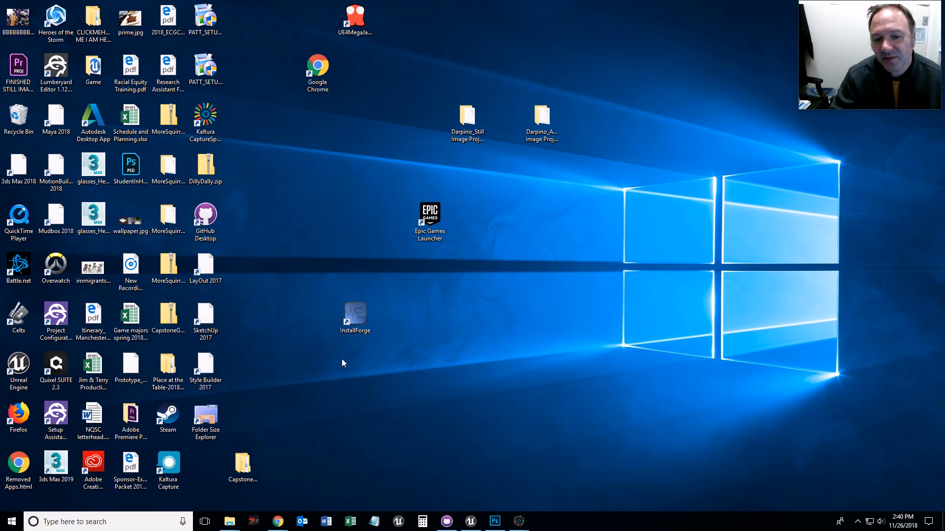
pyautogui.doubleClick(356, 316)
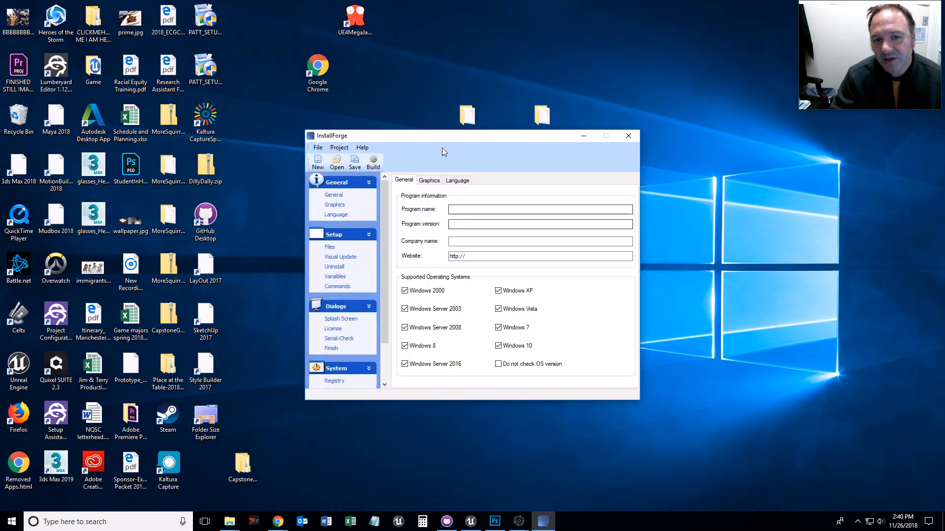
# - Enter Fun Revived as the program name
pyautogui.moveTo(439, 136); pyautogui.dragTo(443, 106)
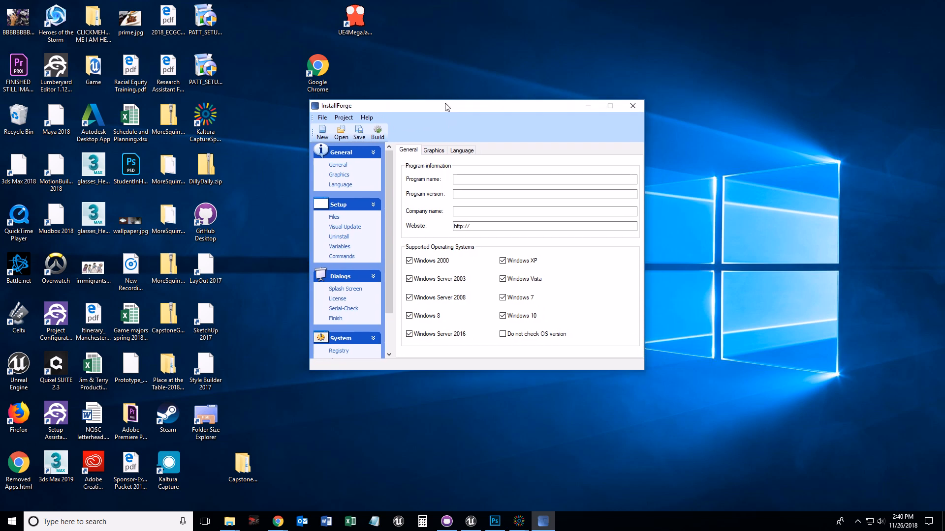
pyautogui.moveTo(518, 522)
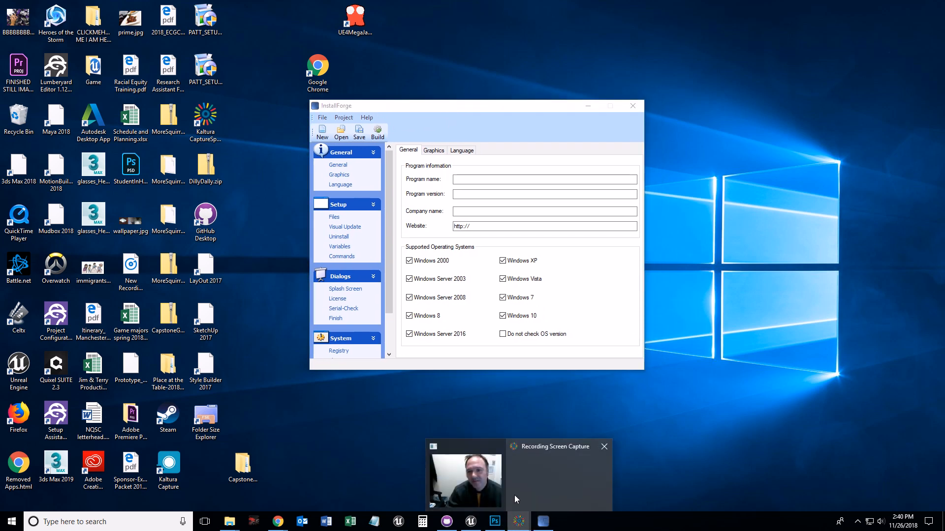
pyautogui.click(516, 499)
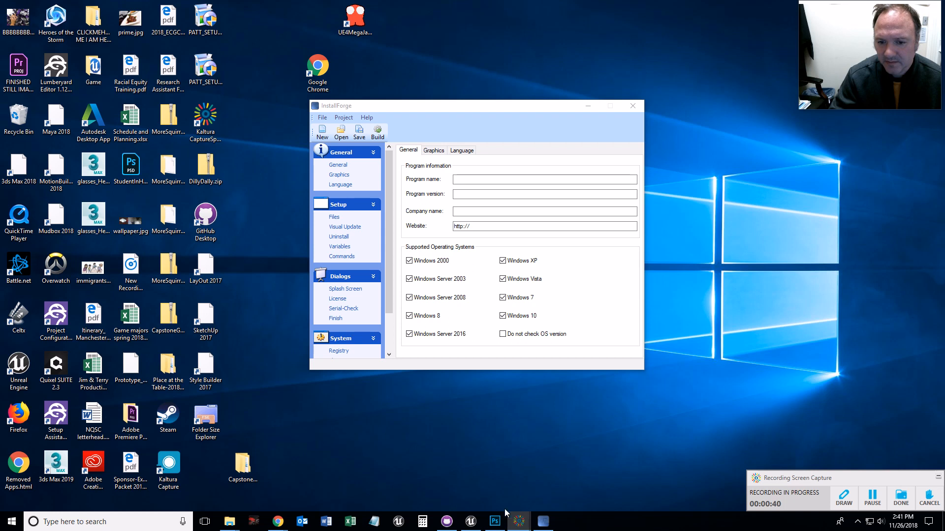
pyautogui.moveTo(525, 107); pyautogui.dragTo(466, 122)
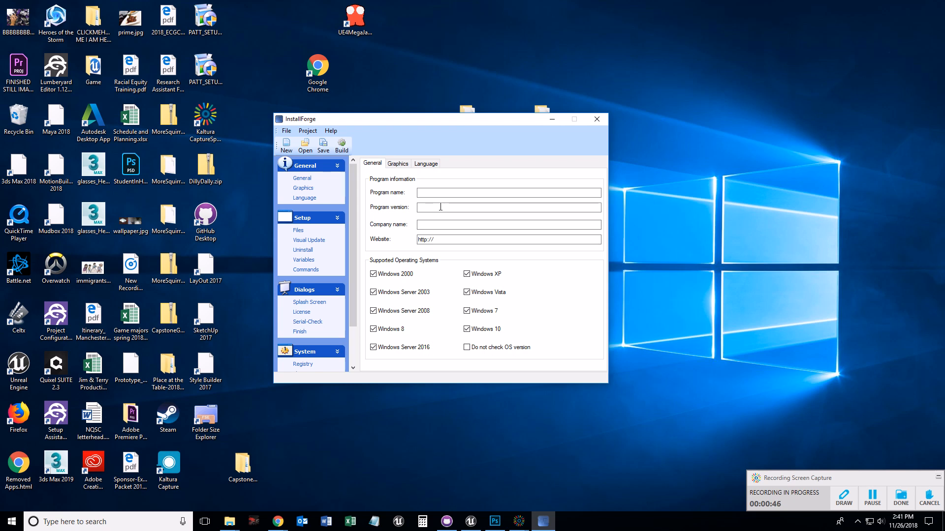
pyautogui.click(310, 181)
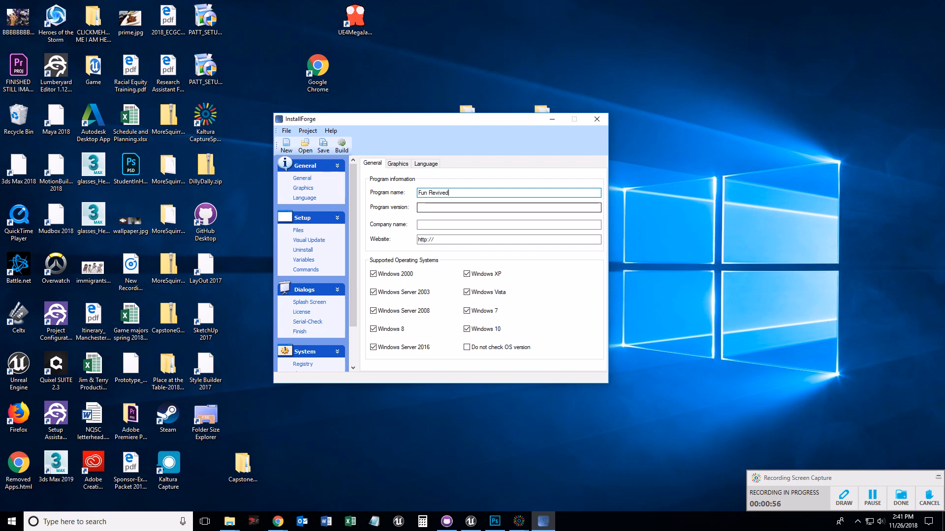
# - Set the program version to 1.1.1
pyautogui.click(432, 209)
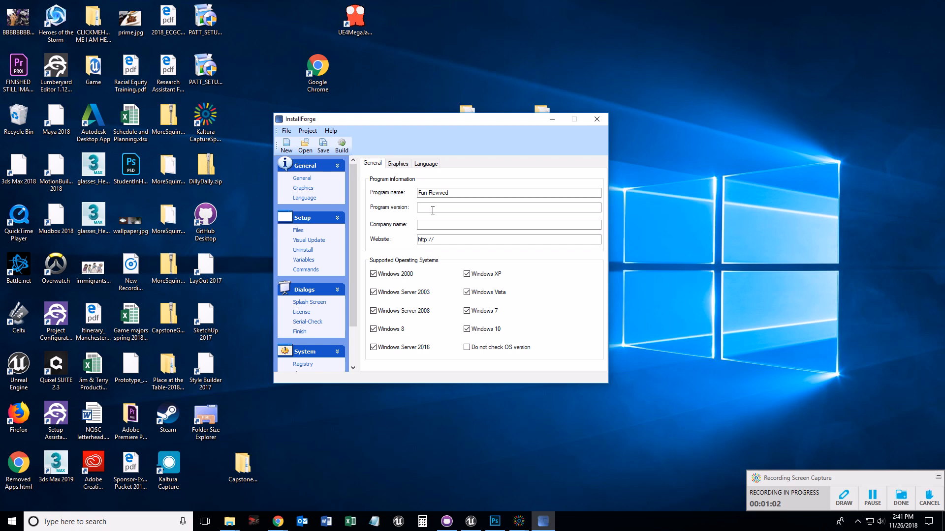
pyautogui.write('1.')
pyautogui.press('BackSpace')
pyautogui.press('BackSpace')
pyautogui.press('BackSpace')
pyautogui.write('4.')
pyautogui.press('BackSpace')
pyautogui.press('BackSpace')
# - Open the Graphics settings with the wizard, header and language dialog images
pyautogui.click(483, 222)
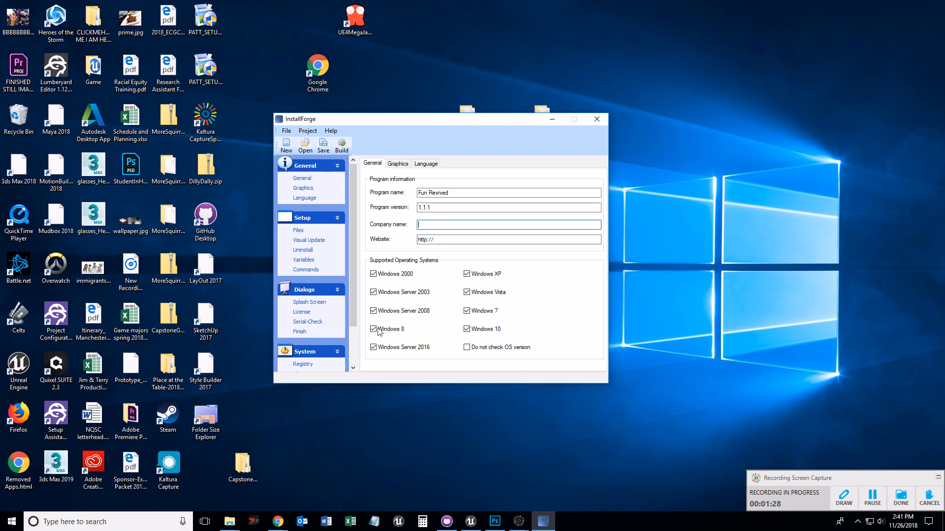
pyautogui.click(400, 166)
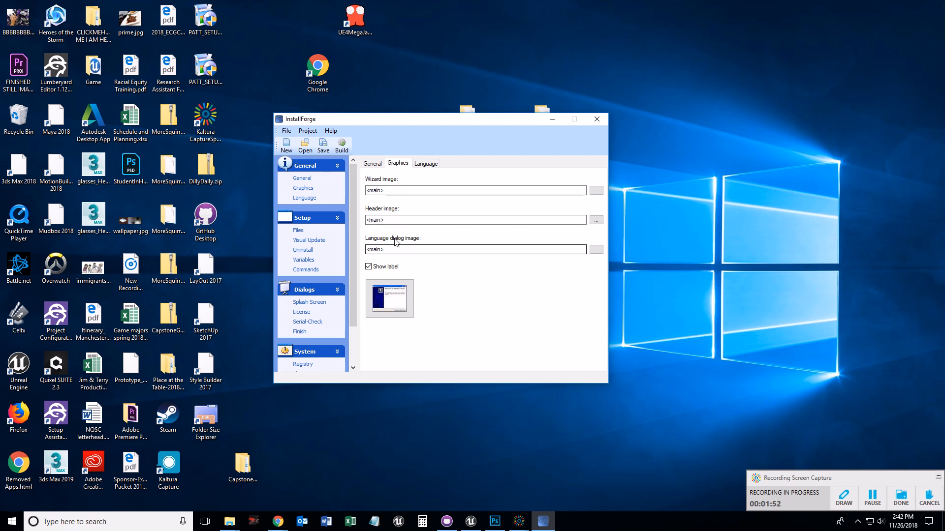
pyautogui.click(898, 505)
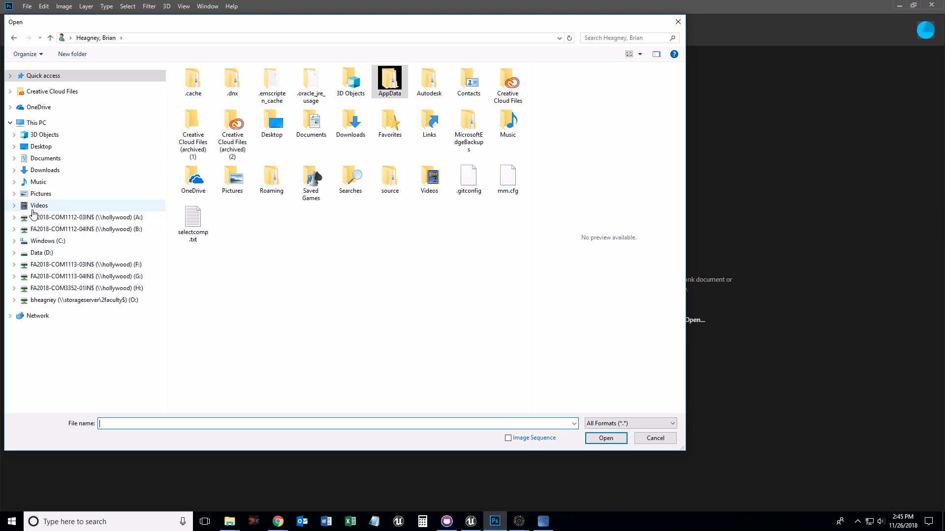
# - Browse to Data (D:) > Program Files (x86) > solicus > InstallForge > Images in the Open dialog
pyautogui.click(43, 254)
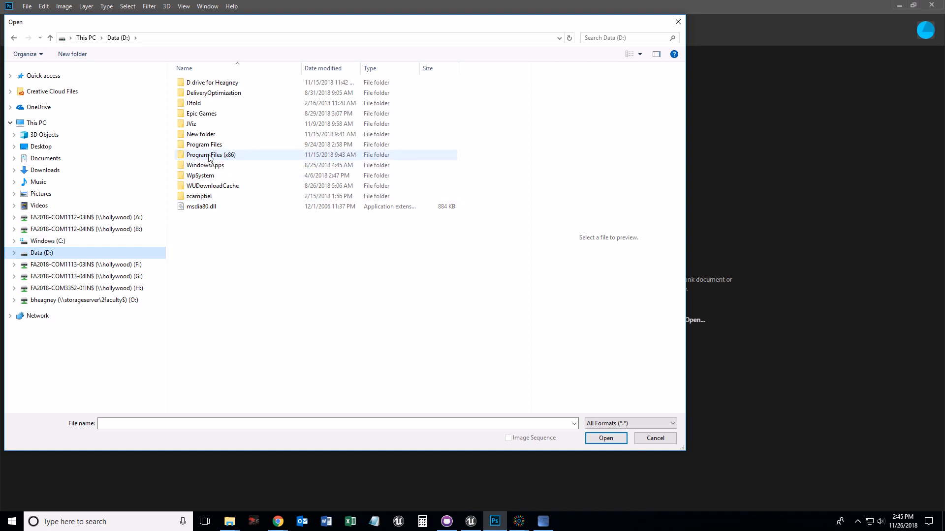
pyautogui.doubleClick(210, 156)
pyautogui.scroll(-1, 252, 325)
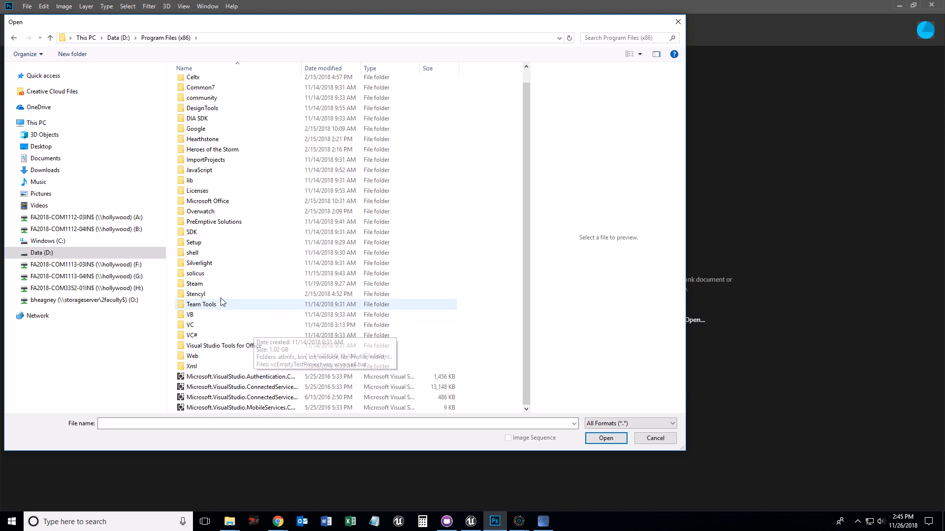
pyautogui.click(205, 275)
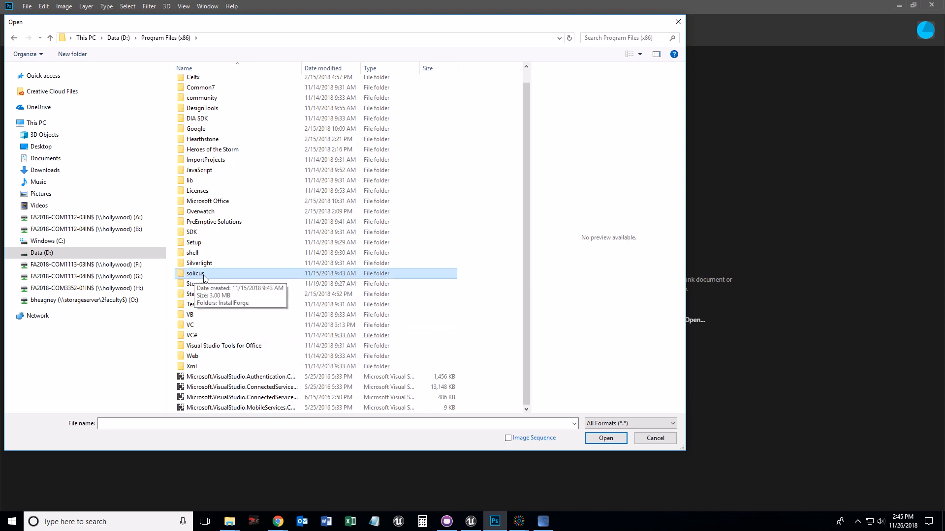
pyautogui.doubleClick(199, 276)
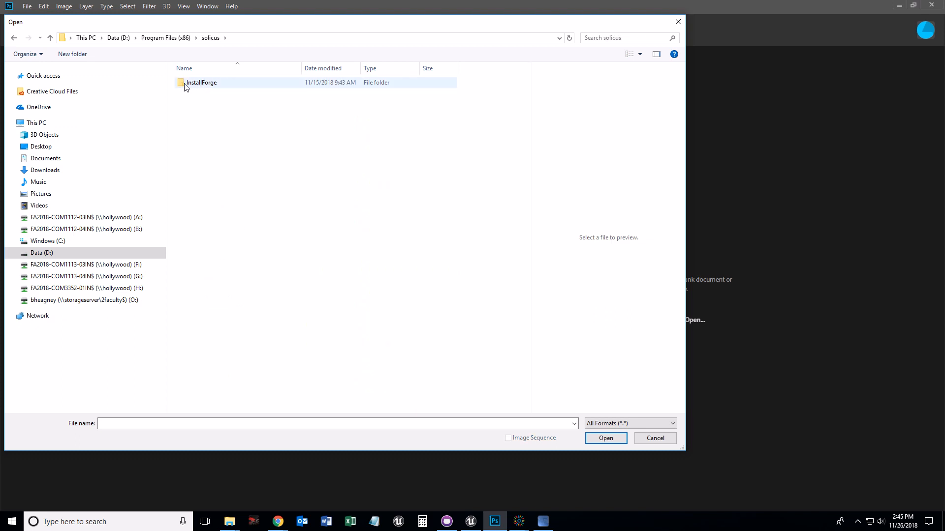
pyautogui.doubleClick(201, 87)
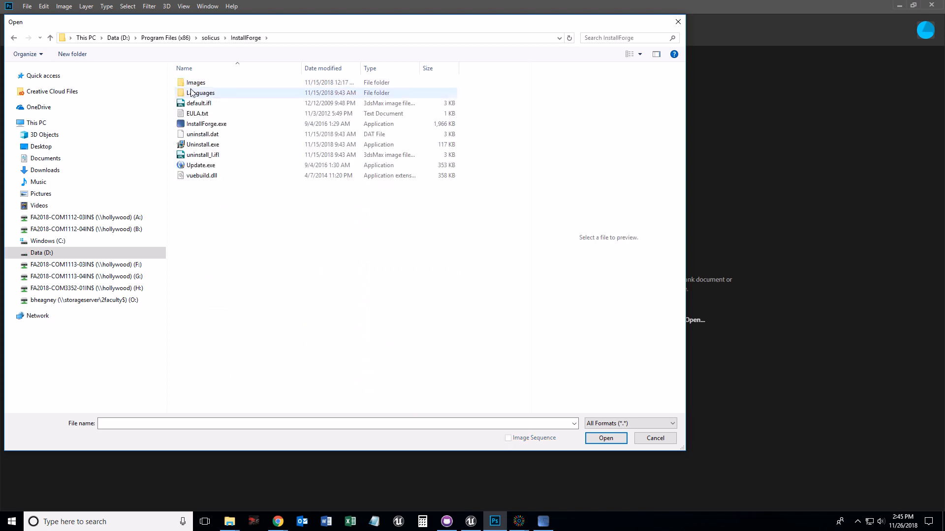
pyautogui.doubleClick(197, 83)
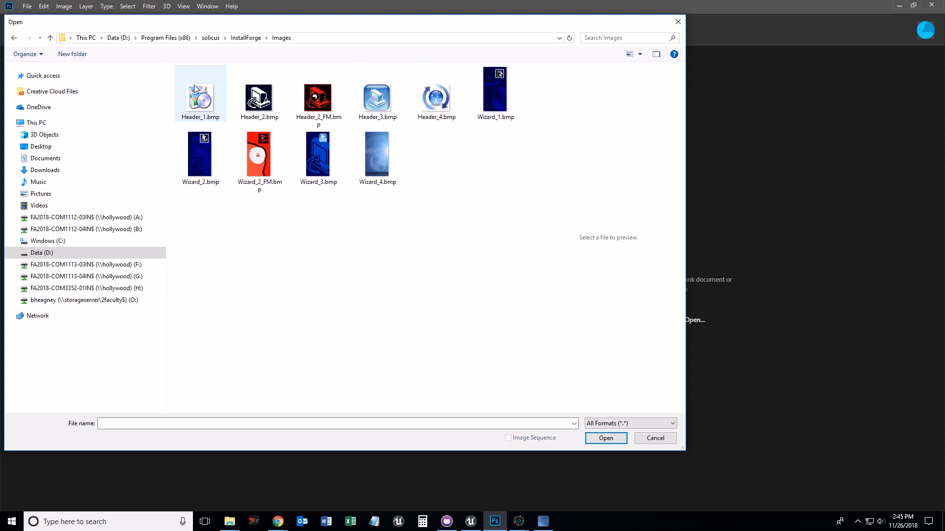
# - Preview the header and wizard bitmaps in the Images folder
pyautogui.click(204, 109)
pyautogui.click(250, 106)
pyautogui.click(316, 105)
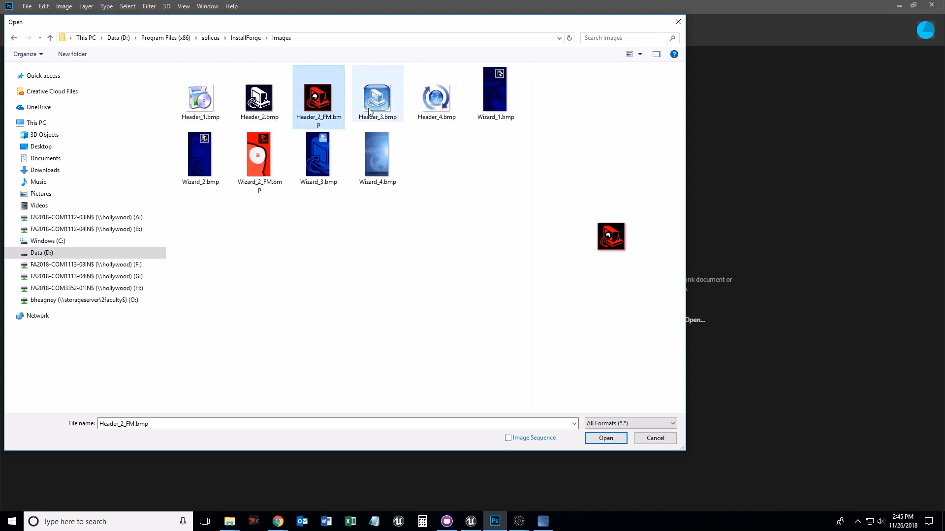
pyautogui.click(373, 110)
pyautogui.click(426, 106)
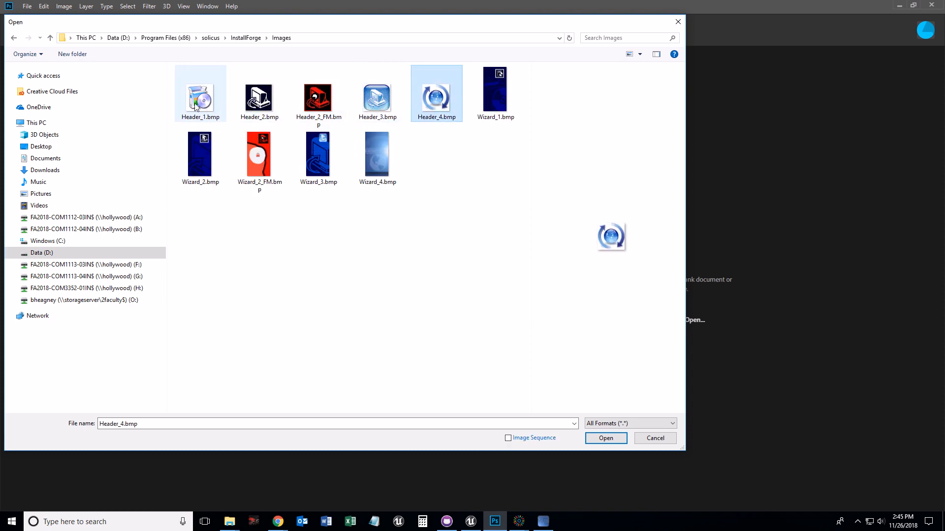
pyautogui.click(380, 157)
pyautogui.click(487, 112)
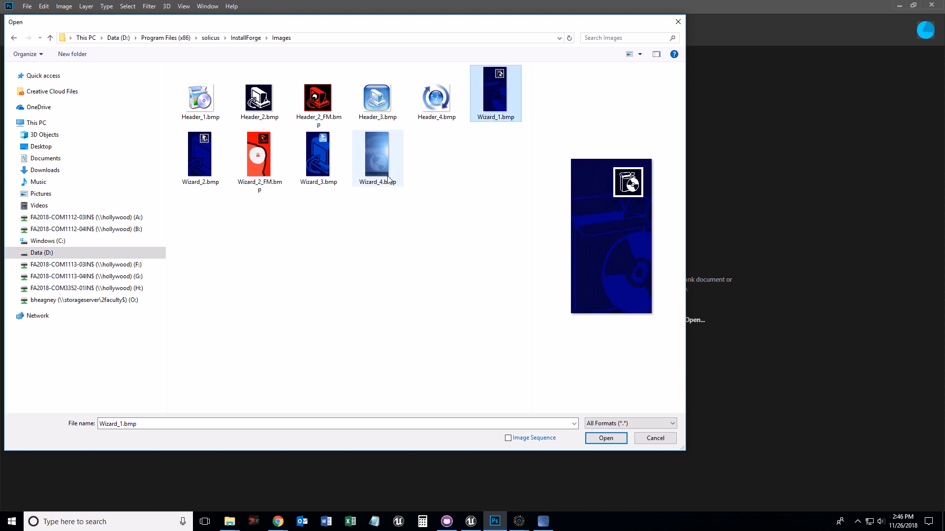
pyautogui.click(380, 166)
pyautogui.click(202, 104)
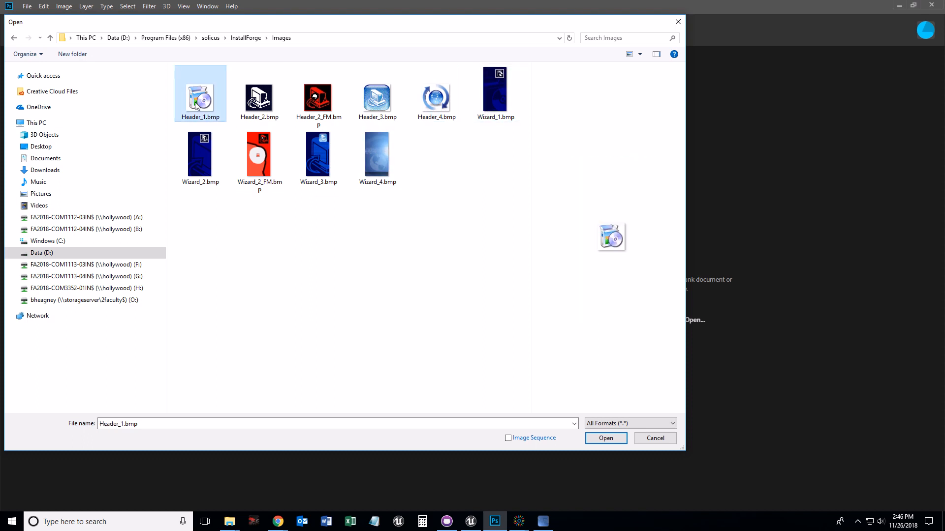
pyautogui.click(317, 101)
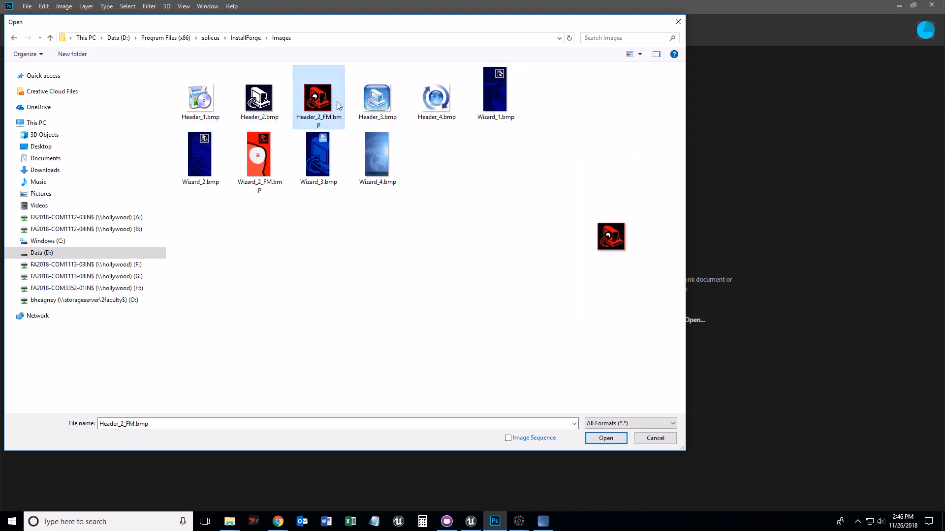
pyautogui.click(376, 100)
pyautogui.click(444, 101)
# - Open Header_1.bmp and zoom in on the image
pyautogui.doubleClick(195, 106)
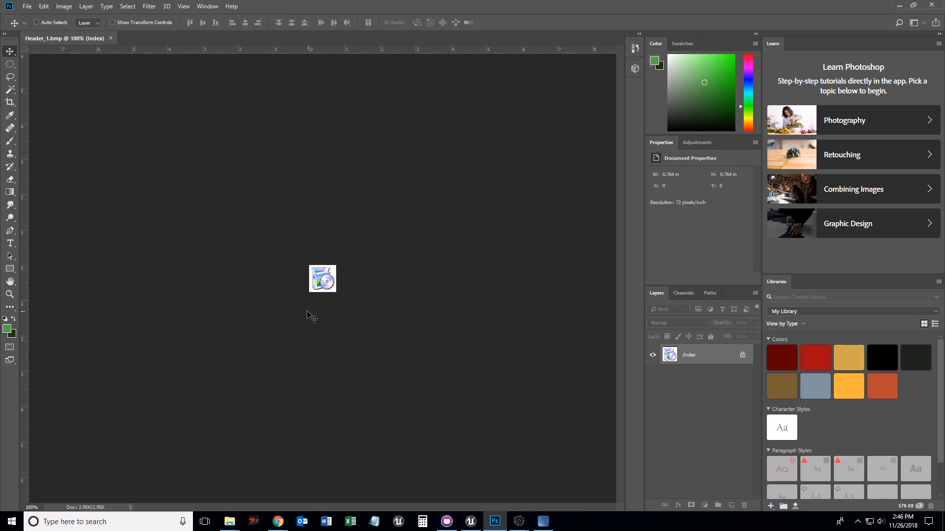
pyautogui.press('z')
pyautogui.moveTo(321, 315); pyautogui.dragTo(384, 315)
pyautogui.press('v')
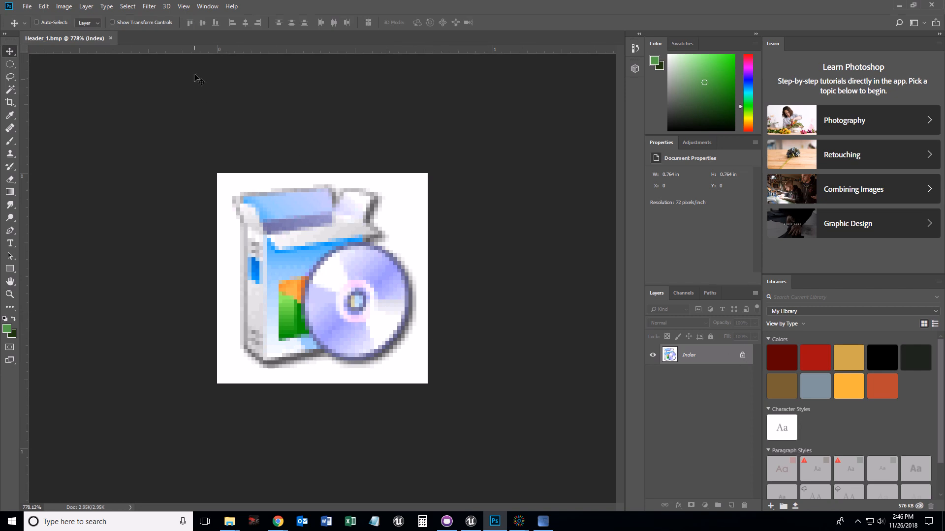
# - Convert the image mode to RGB Color
pyautogui.click(69, 7)
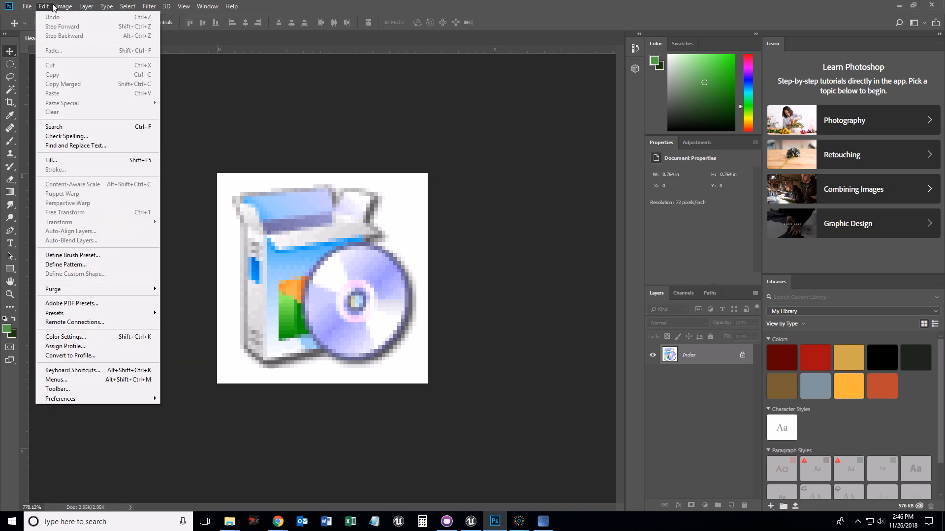
pyautogui.moveTo(66, 19)
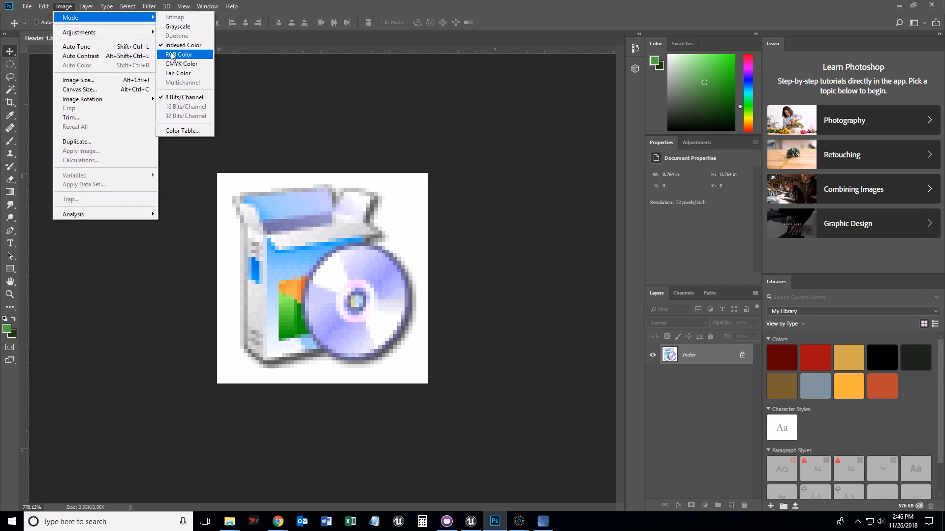
pyautogui.click(171, 56)
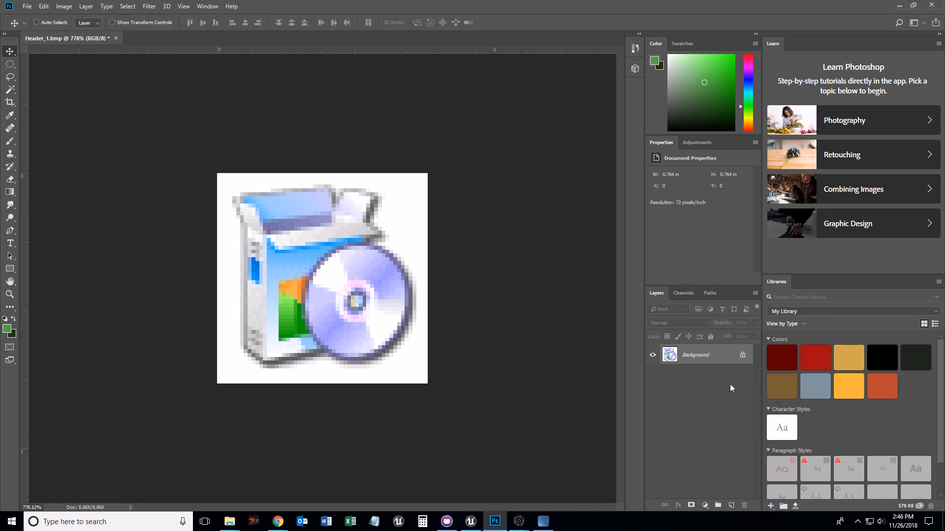
# - Unlock the background layer and add a new empty layer above it
pyautogui.click(743, 357)
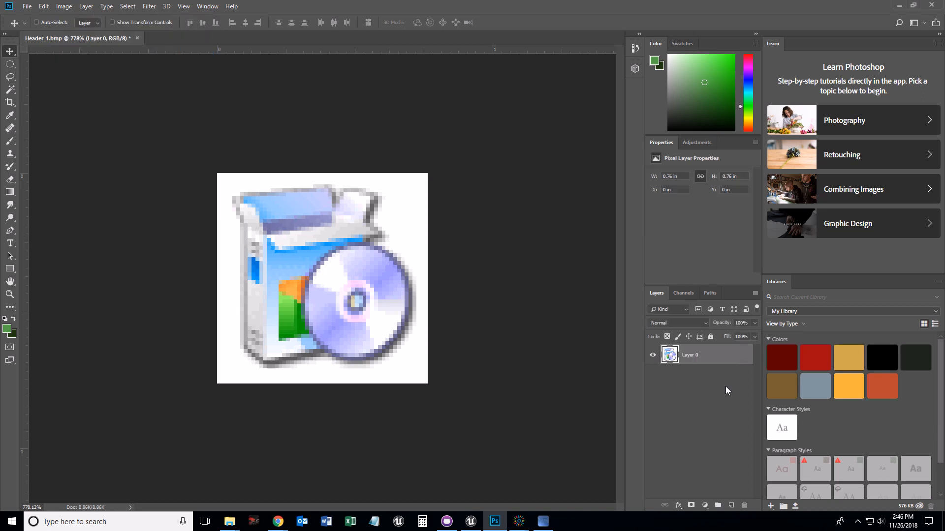
pyautogui.click(732, 505)
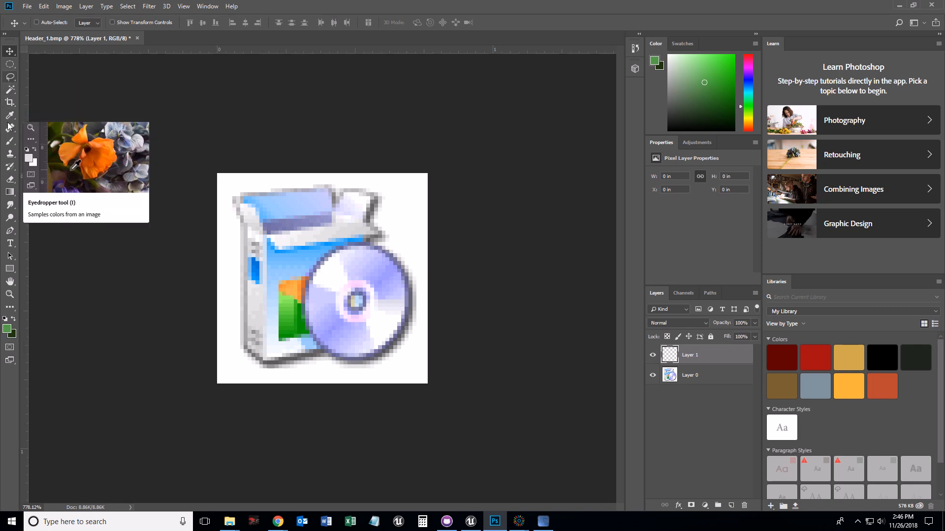
# - Fill the new layer with a radial green gradient from the image centre outward
pyautogui.click(10, 193)
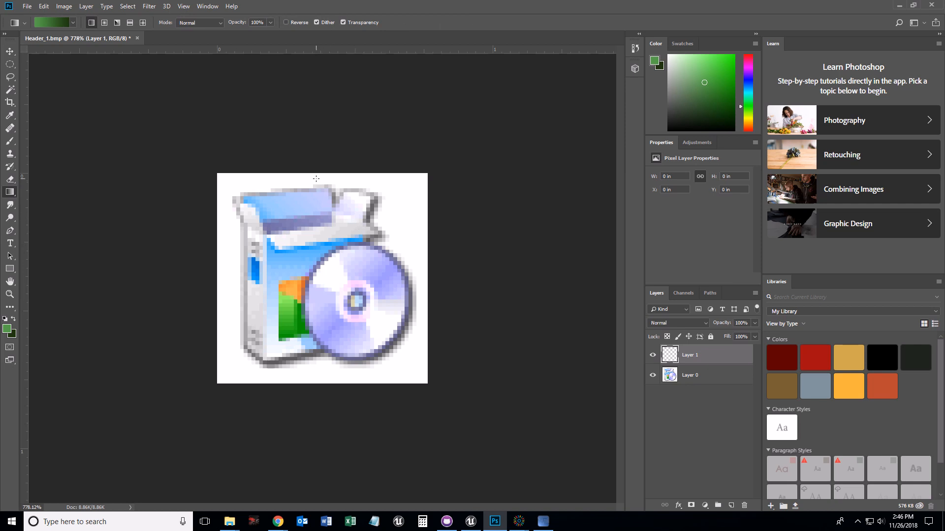
pyautogui.click(104, 23)
pyautogui.moveTo(324, 279); pyautogui.dragTo(205, 234)
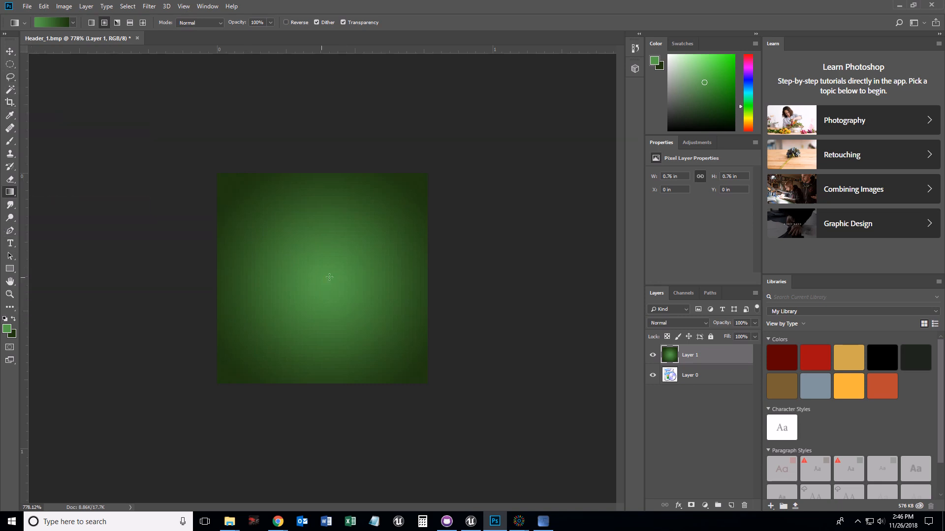
# - Open Header_2.bmp from the InstallForge Images folder
pyautogui.click(27, 6)
pyautogui.click(35, 26)
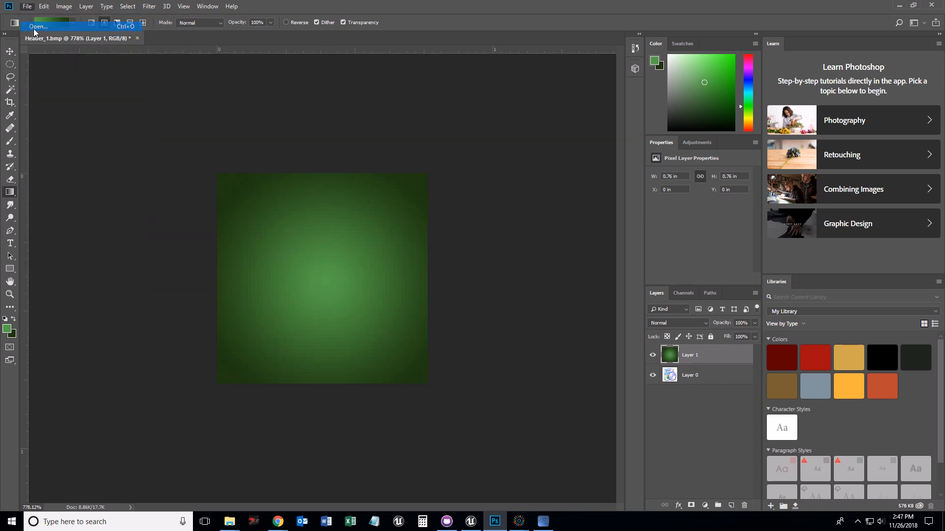
pyautogui.click(317, 94)
pyautogui.click(374, 90)
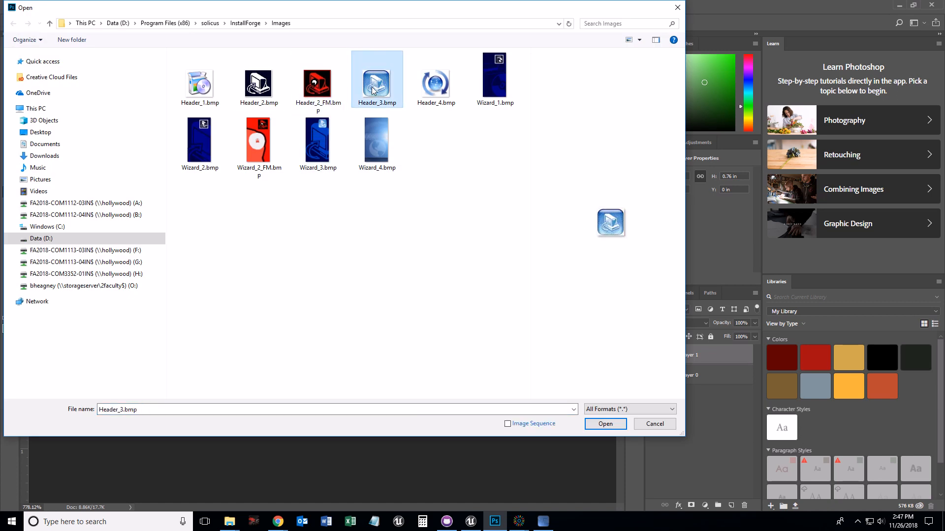
pyautogui.click(263, 97)
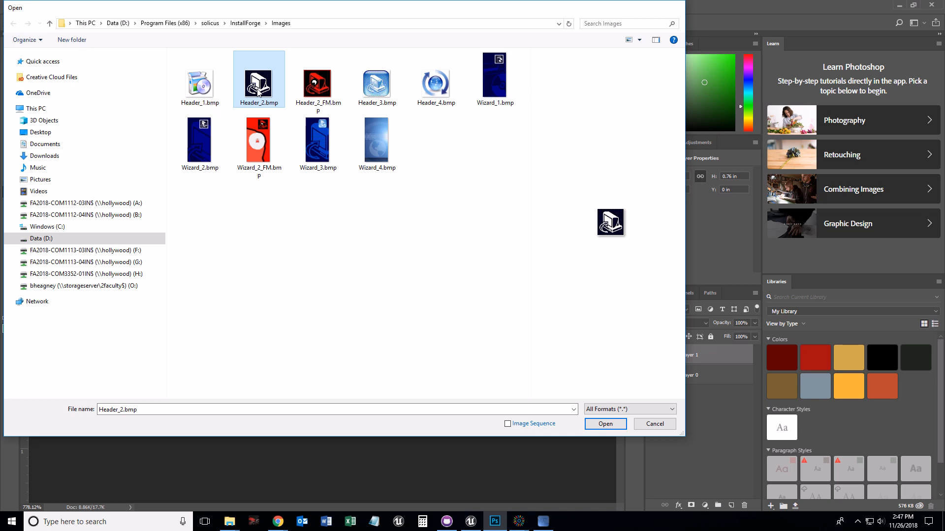
pyautogui.doubleClick(257, 92)
# - Close the Header_1.bmp document without saving it
pyautogui.click(111, 40)
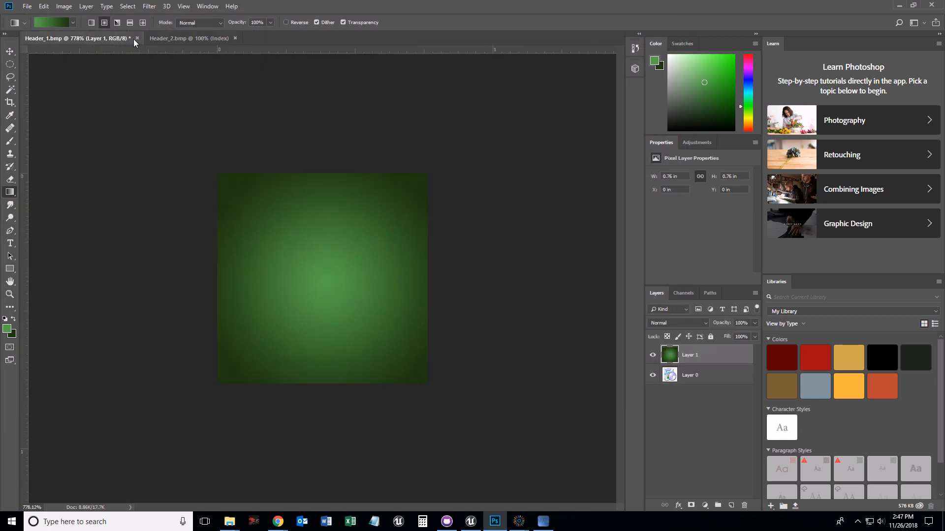
pyautogui.click(136, 38)
pyautogui.click(456, 193)
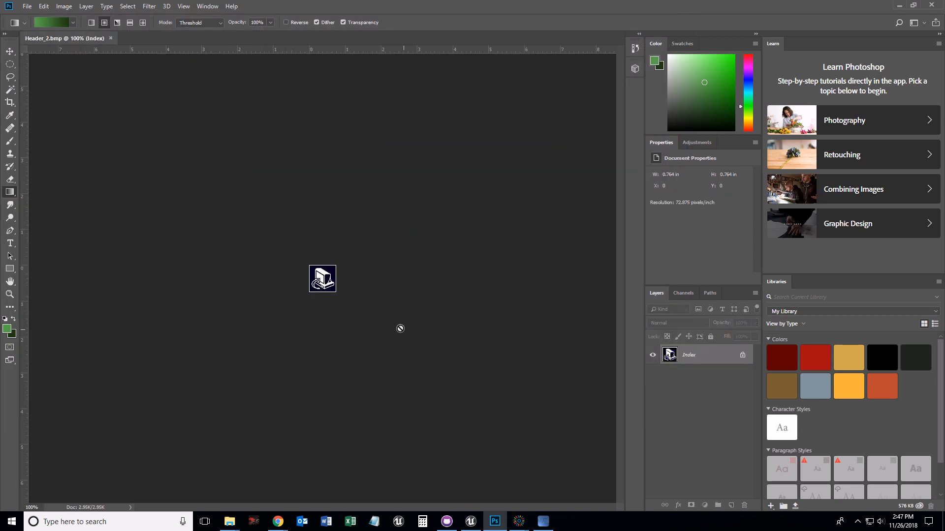
# - Convert Header_2's image mode from Indexed Color to RGB Color
pyautogui.press('z')
pyautogui.moveTo(332, 312); pyautogui.dragTo(409, 193)
pyautogui.press('g')
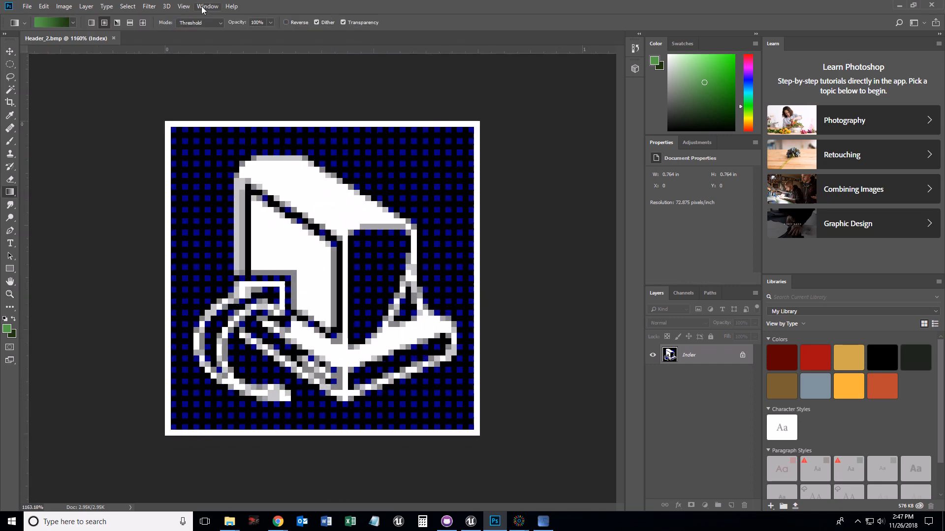
pyautogui.click(86, 6)
pyautogui.moveTo(145, 20)
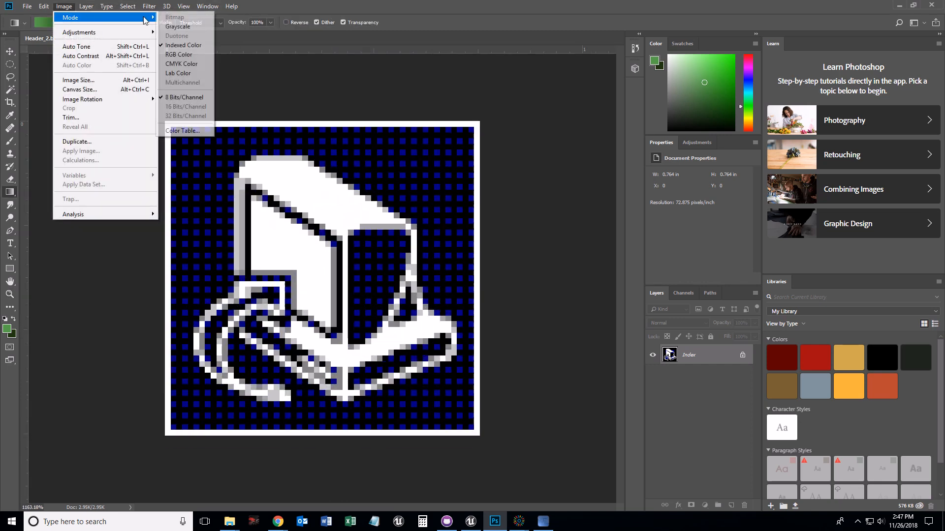
pyautogui.click(185, 55)
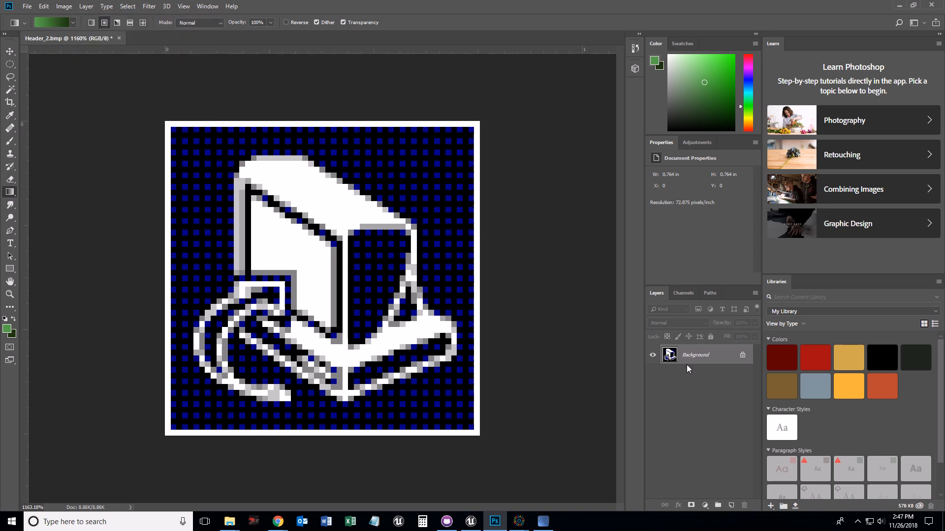
# - Unlock the background, add a new layer beneath the icon layer and fill it with a radial green gradient
pyautogui.click(742, 356)
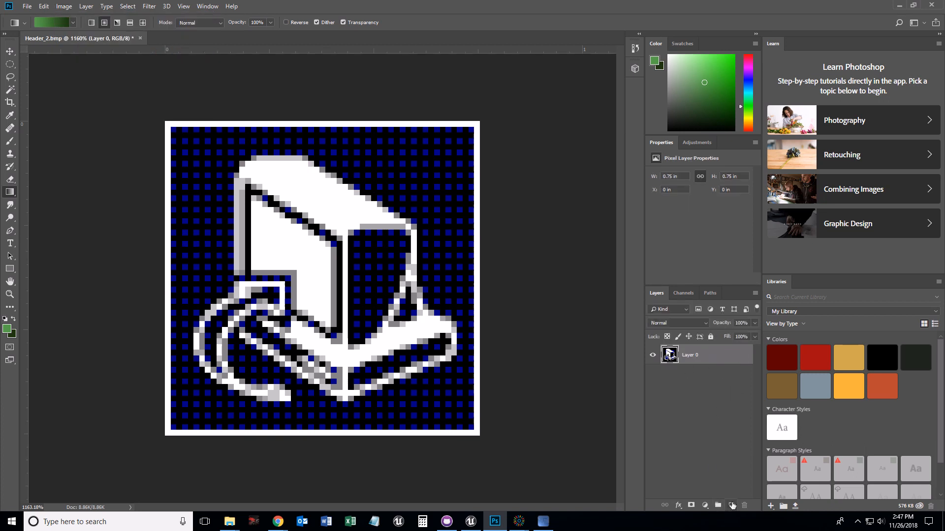
pyautogui.click(732, 506)
pyautogui.moveTo(690, 356); pyautogui.dragTo(685, 387)
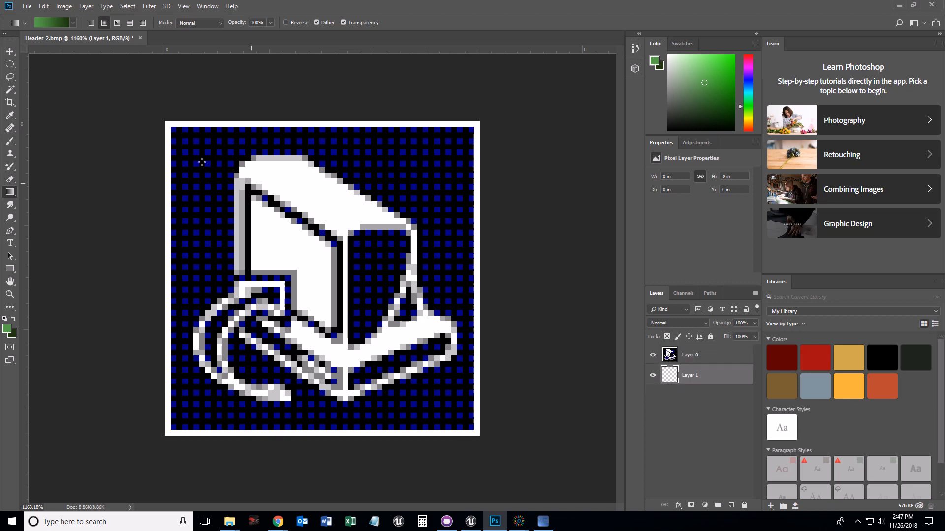
pyautogui.moveTo(323, 268); pyautogui.dragTo(169, 124)
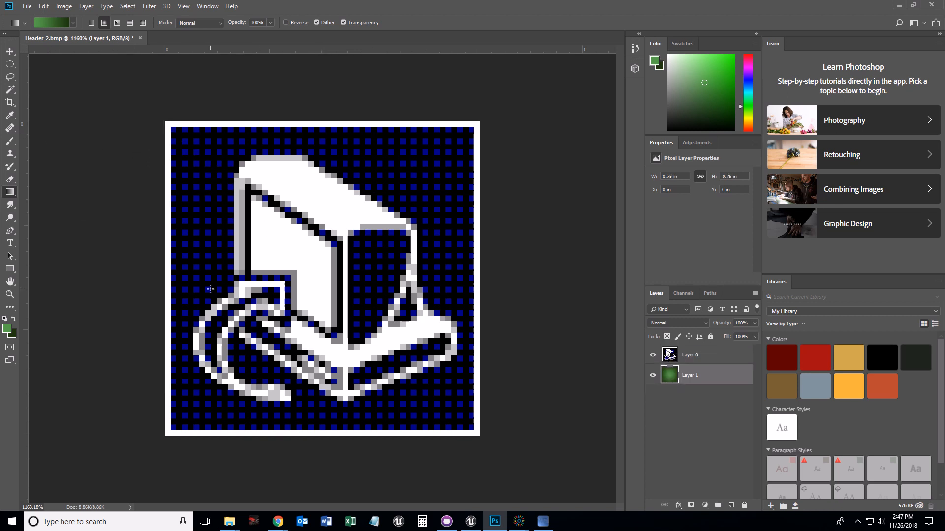
# - Set the icon layer's blend mode to Lighter Color
pyautogui.click(702, 356)
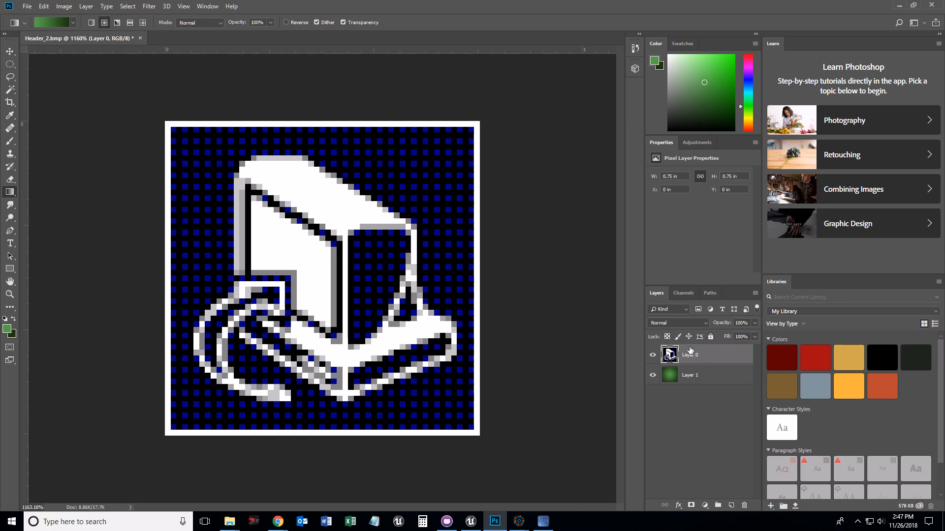
pyautogui.click(707, 323)
pyautogui.click(670, 107)
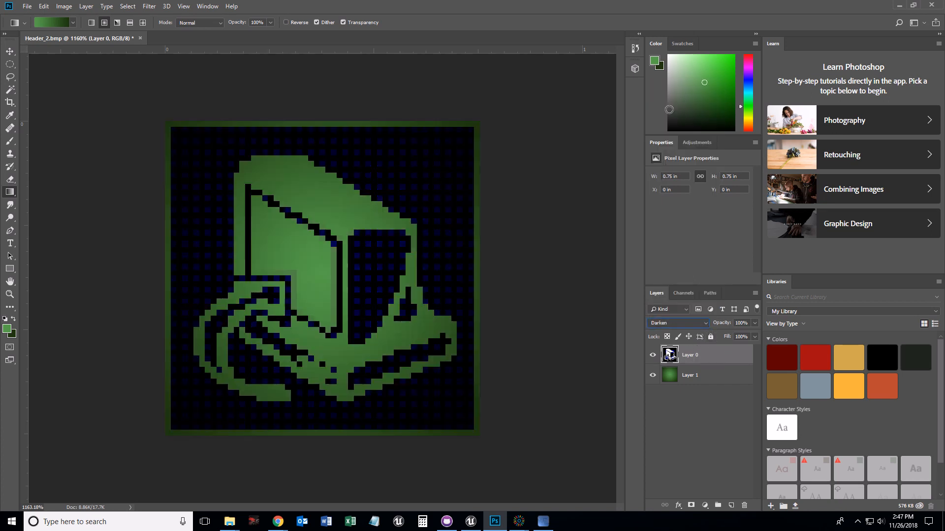
pyautogui.press('Down')
pyautogui.press('Down')
pyautogui.press('Down')
pyautogui.press('Down')
pyautogui.press('Down')
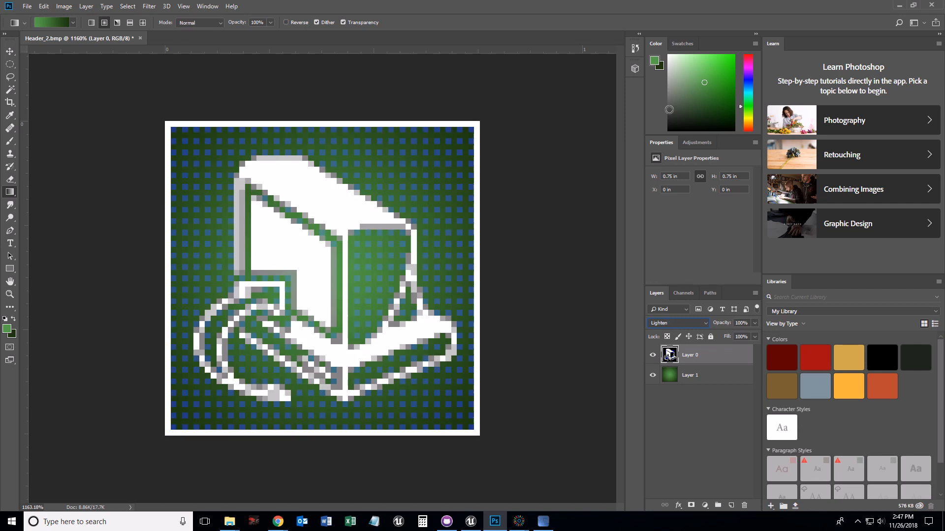
pyautogui.press('Down')
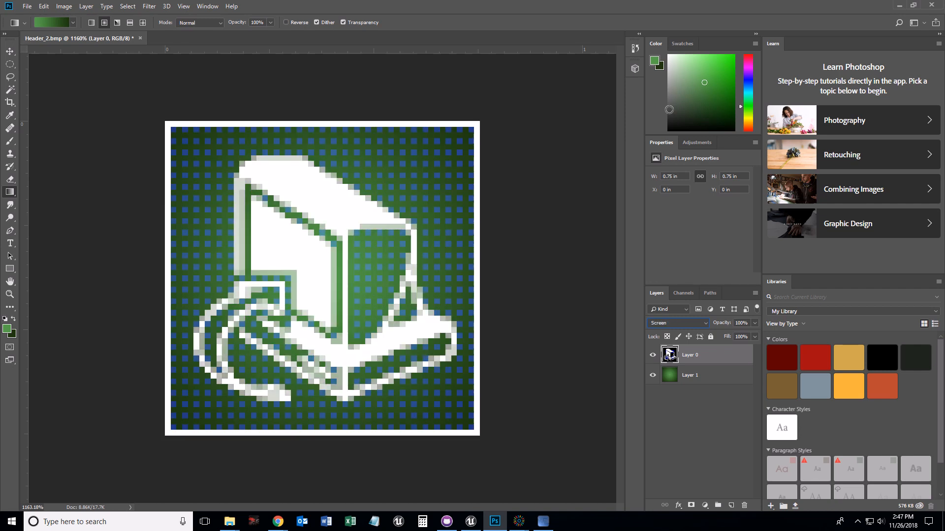
pyautogui.press('Up')
pyautogui.press('Down')
pyautogui.press('Down')
pyautogui.press('Down')
pyautogui.press('Down')
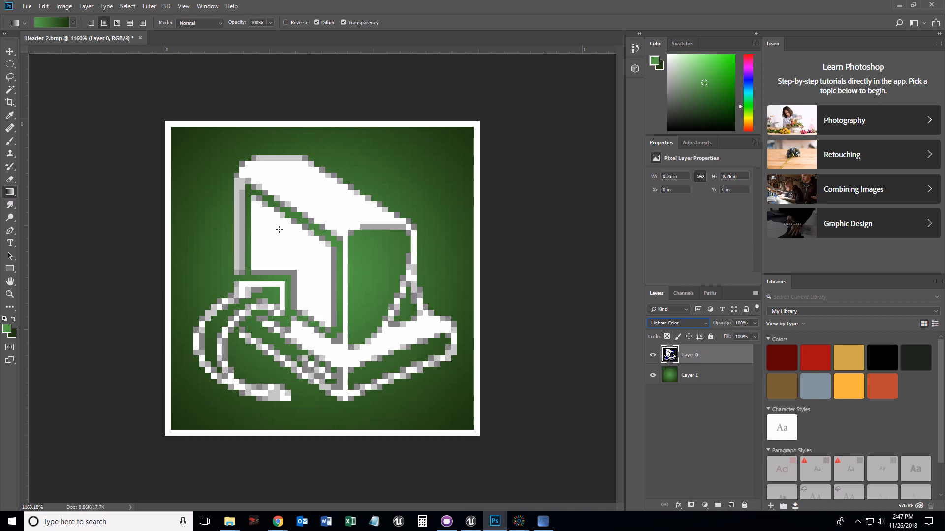
# - Select all the white and grey icon pixels with the Magic Wand, Contiguous turned off
pyautogui.click(10, 90)
pyautogui.click(264, 237)
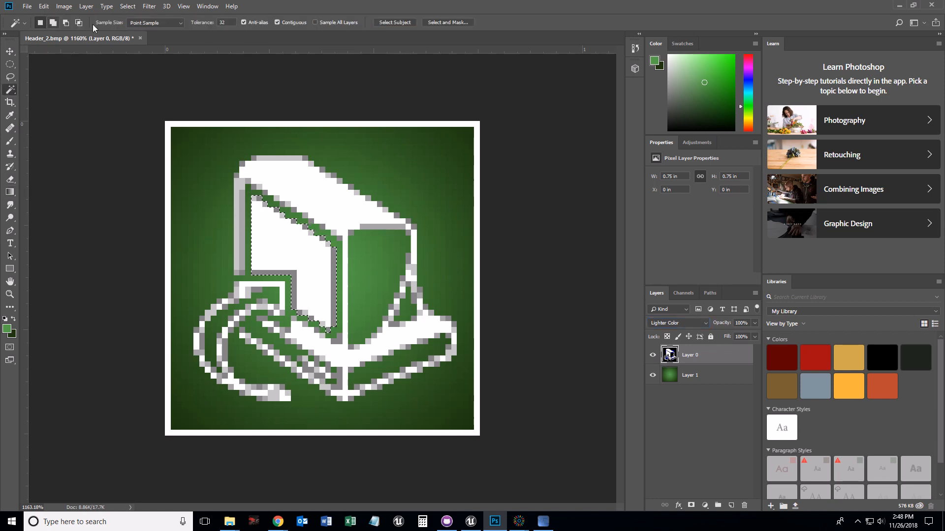
pyautogui.click(277, 22)
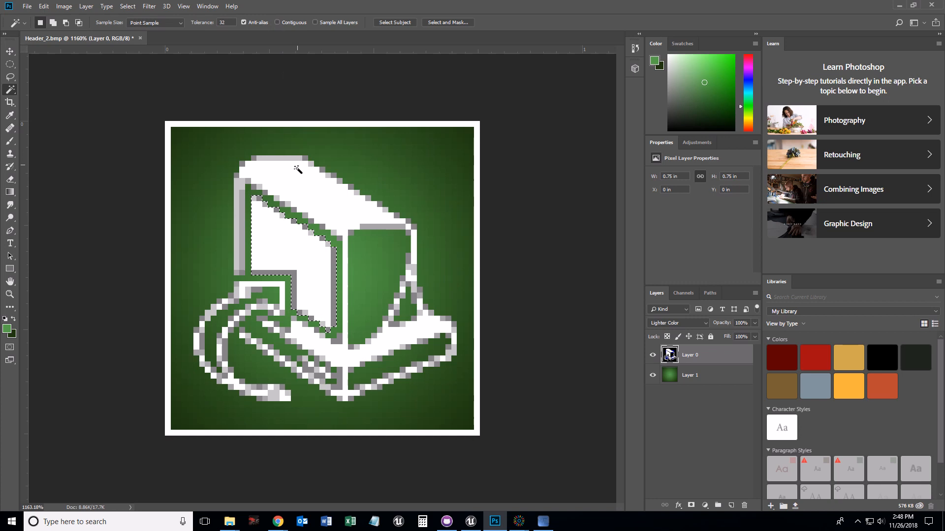
pyautogui.click(297, 190)
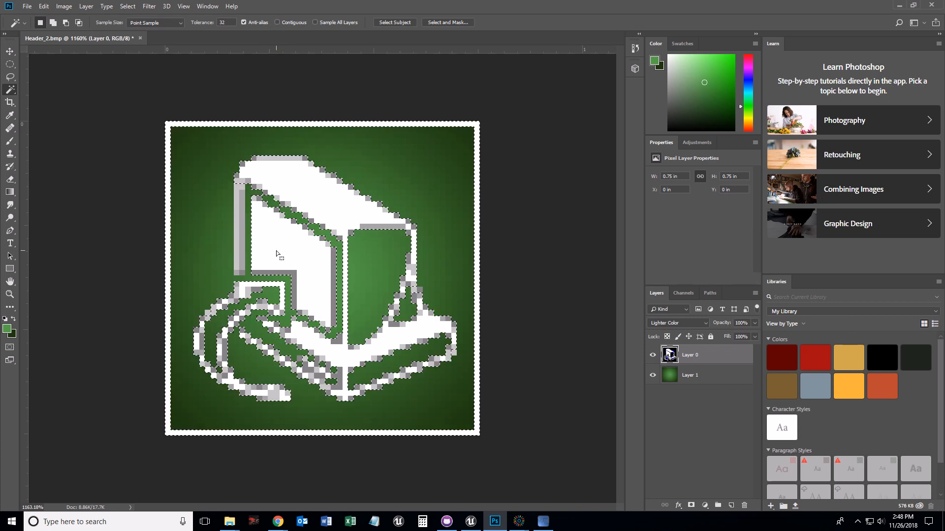
pyautogui.keyDown('shift'); pyautogui.click(240, 222); pyautogui.keyUp('shift')
pyautogui.keyDown('shift'); pyautogui.click(339, 369); pyautogui.keyUp('shift')
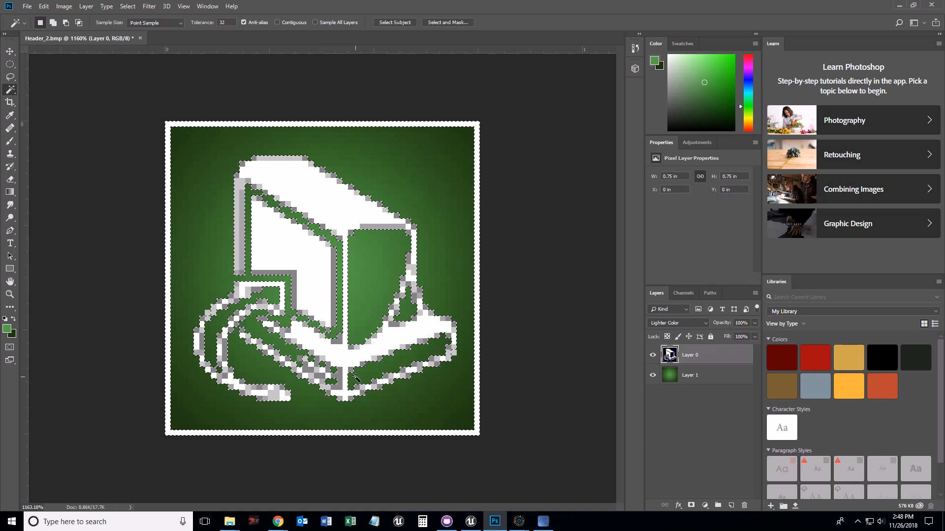
# - Add a layer mask to Layer 0 from the selection
pyautogui.click(691, 505)
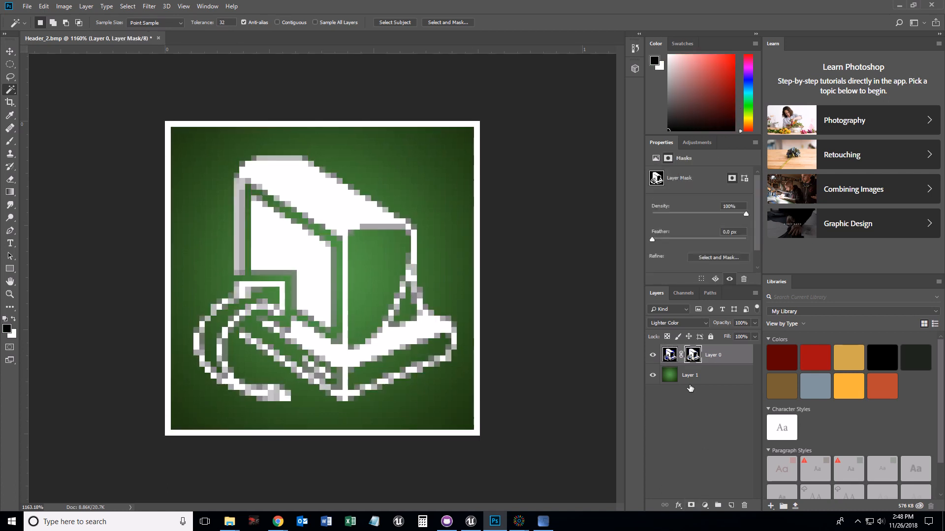
pyautogui.click(652, 354)
pyautogui.click(653, 355)
# - Add a new top layer and fill it with the dark green foreground color
pyautogui.click(732, 505)
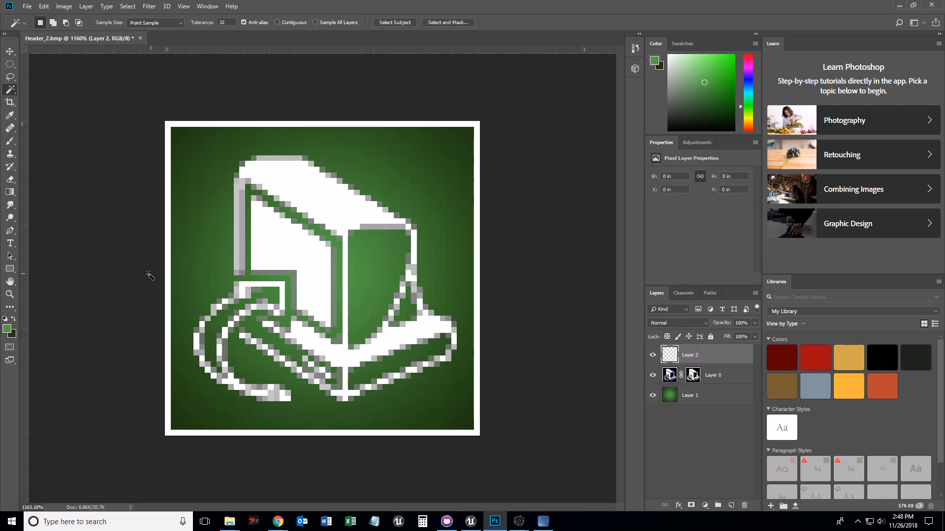
pyautogui.click(14, 321)
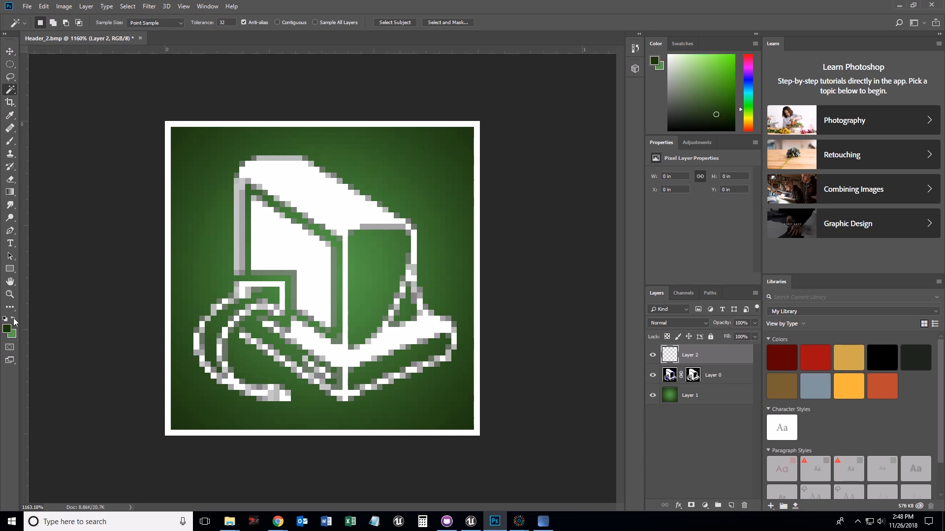
pyautogui.click(44, 6)
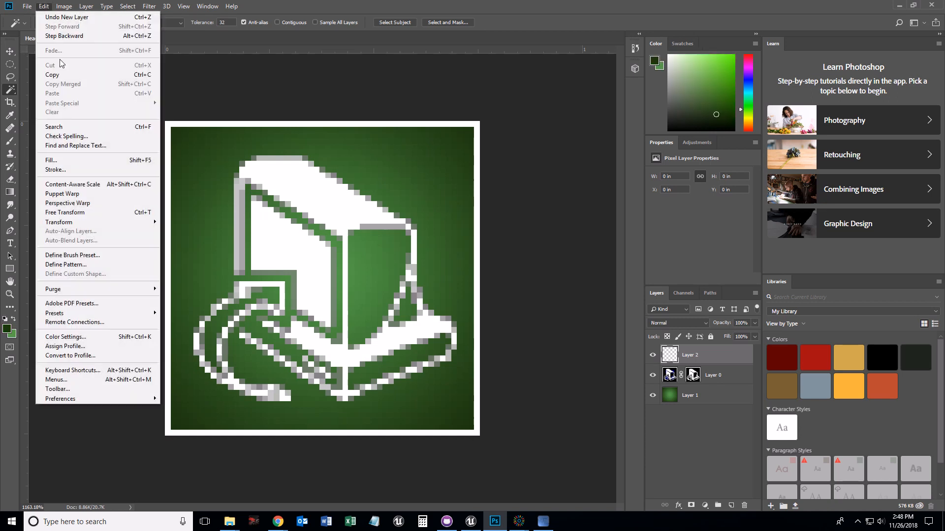
pyautogui.click(51, 160)
pyautogui.click(476, 138)
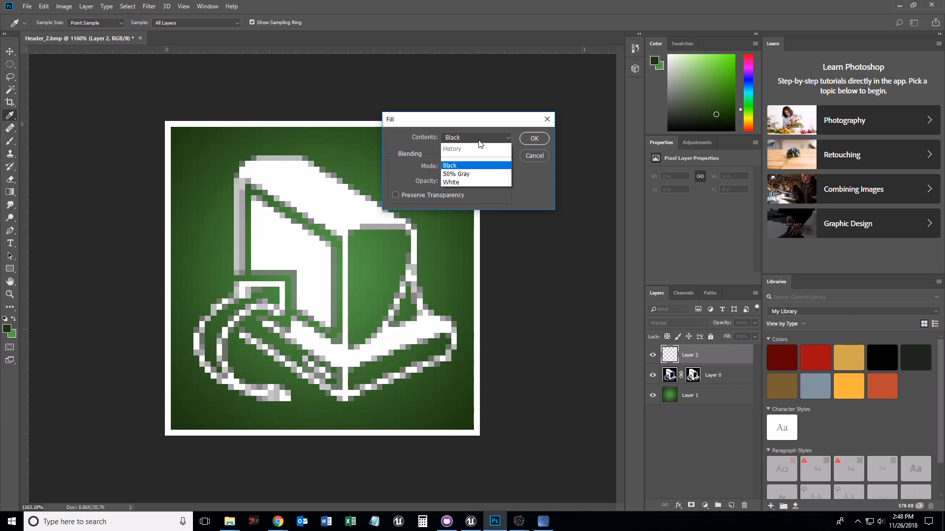
pyautogui.click(472, 149)
pyautogui.click(533, 139)
pyautogui.press('w')
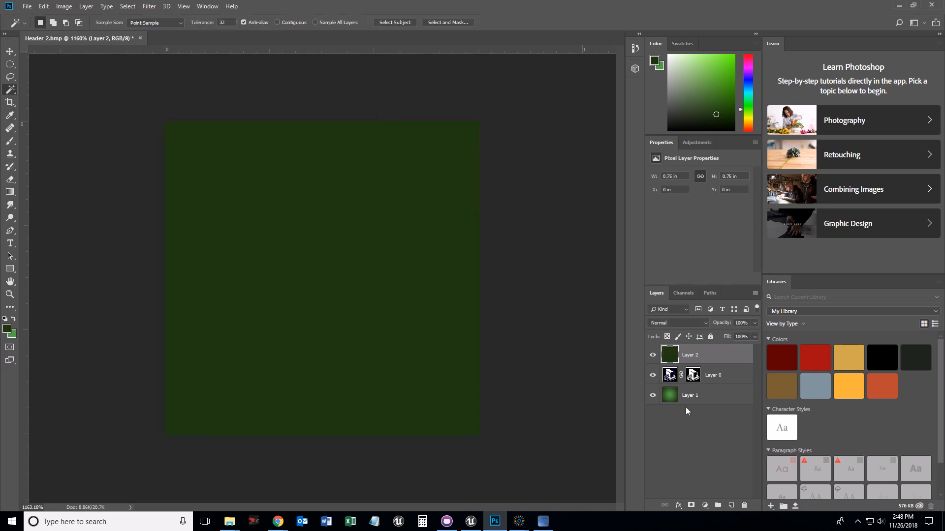
# - Move the layer mask from Layer 0 onto Layer 2
pyautogui.moveTo(693, 377); pyautogui.dragTo(686, 356)
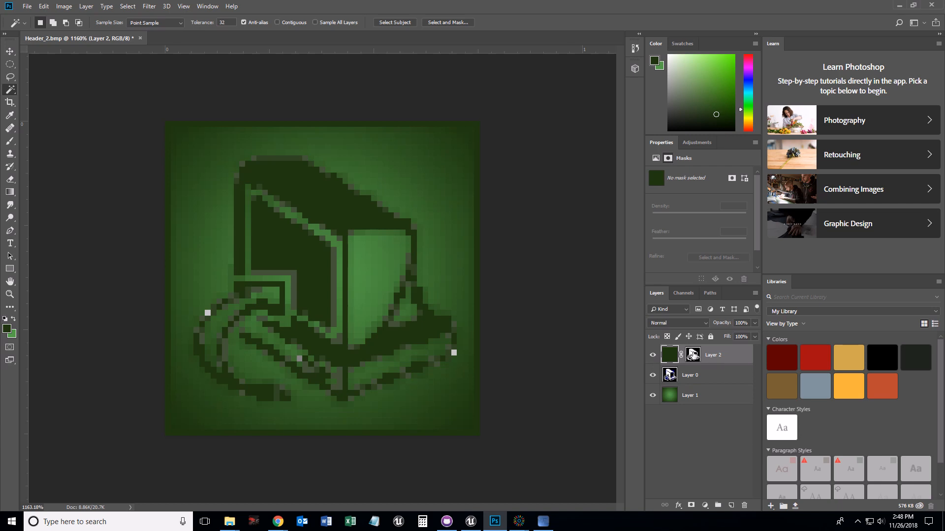
pyautogui.keyDown('shift'); pyautogui.click(693, 354); pyautogui.keyUp('shift')
pyautogui.keyDown('shift'); pyautogui.click(693, 354); pyautogui.keyUp('shift')
# - Add a Levels adjustment above the gradient layer with input levels 15, 0.86 and 164 at 65% opacity
pyautogui.click(707, 396)
pyautogui.click(693, 143)
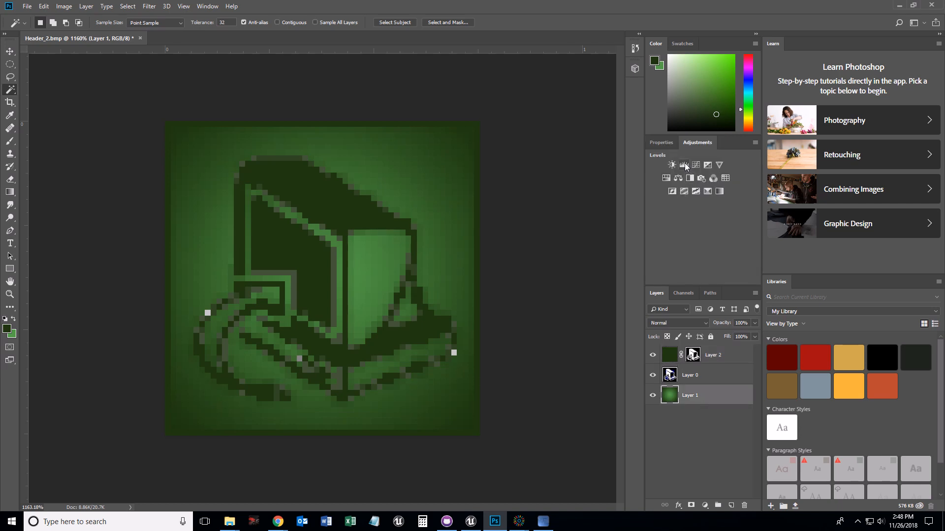
pyautogui.click(685, 165)
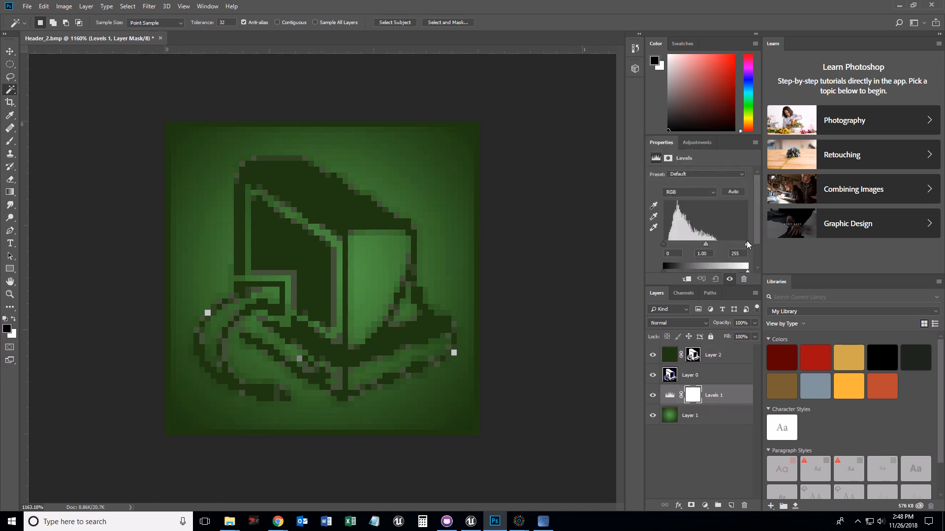
pyautogui.moveTo(746, 241); pyautogui.dragTo(696, 247)
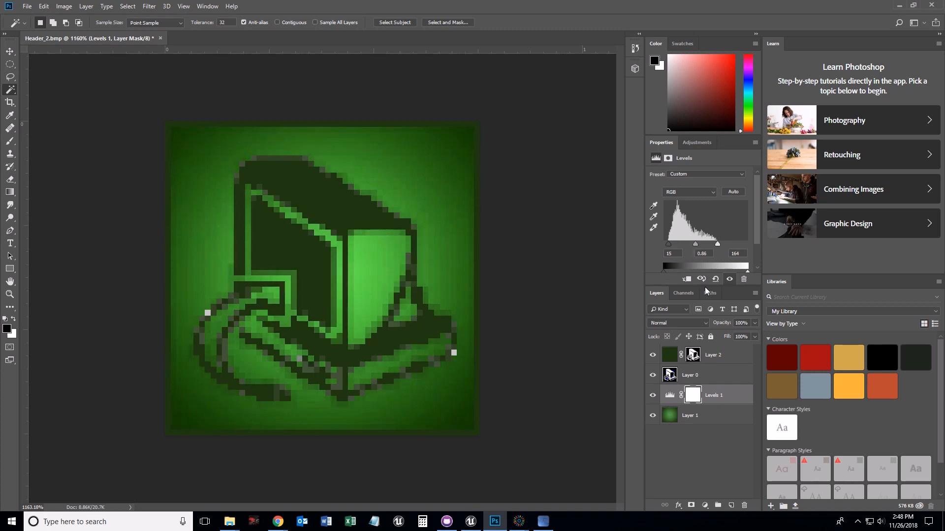
pyautogui.moveTo(756, 325); pyautogui.dragTo(740, 335)
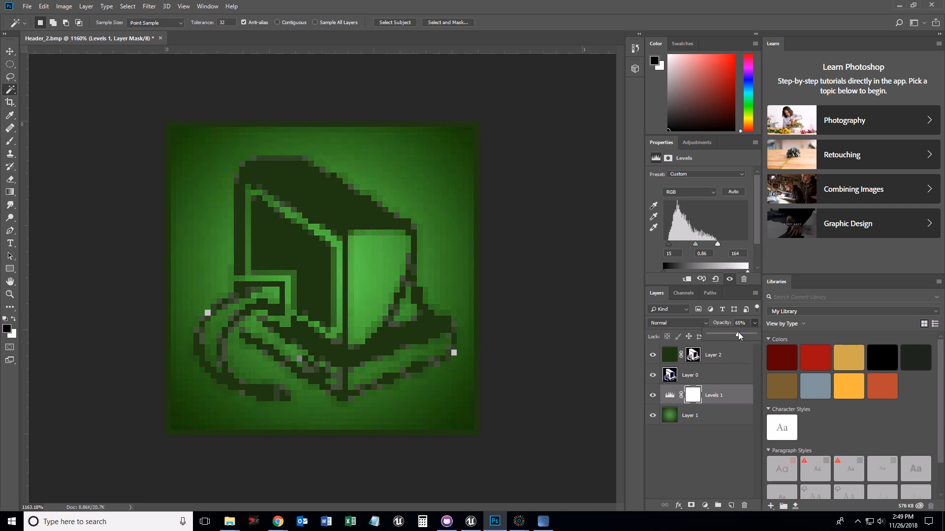
# - Add a Brightness/Contrast adjustment above Layer 2 with brightness set to -46
pyautogui.click(728, 359)
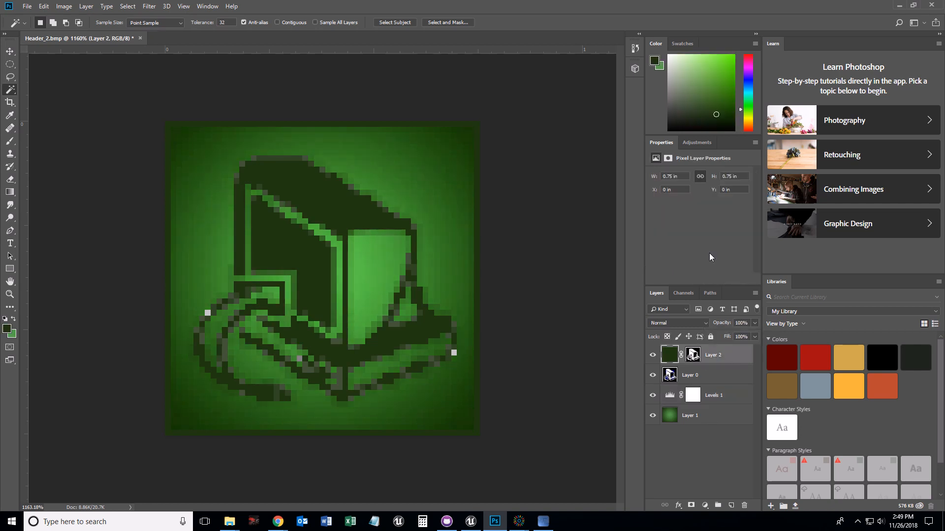
pyautogui.click(695, 144)
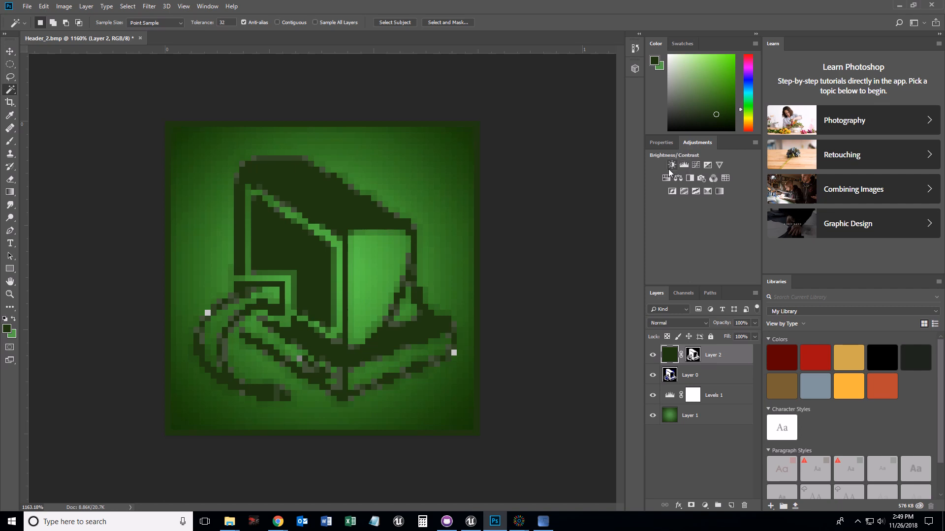
pyautogui.click(671, 165)
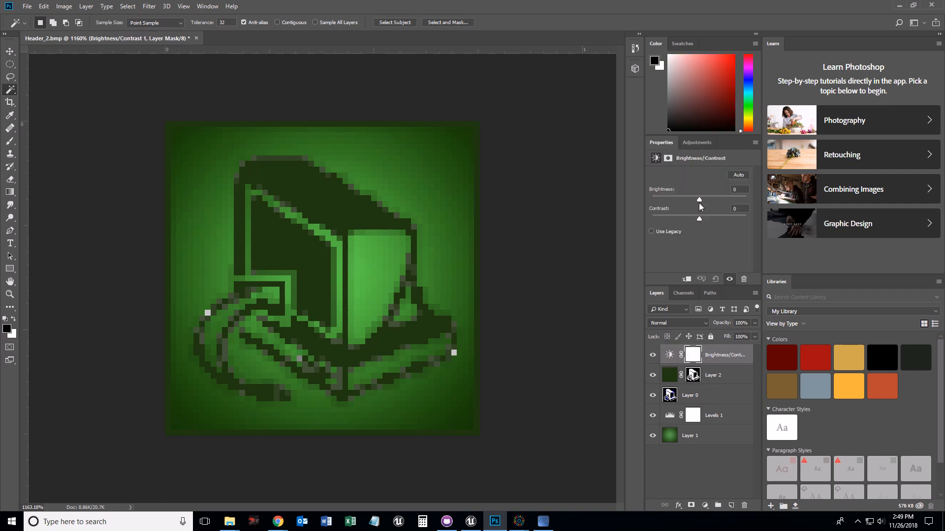
pyautogui.moveTo(699, 201); pyautogui.dragTo(684, 199)
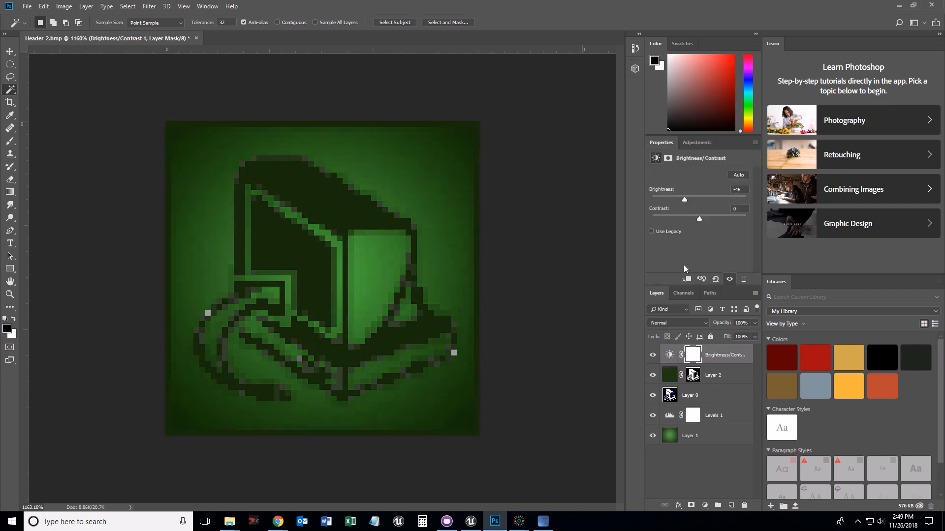
# - Clip the Brightness/Contrast adjustment to Layer 2 and set its brightness to -76
pyautogui.click(686, 279)
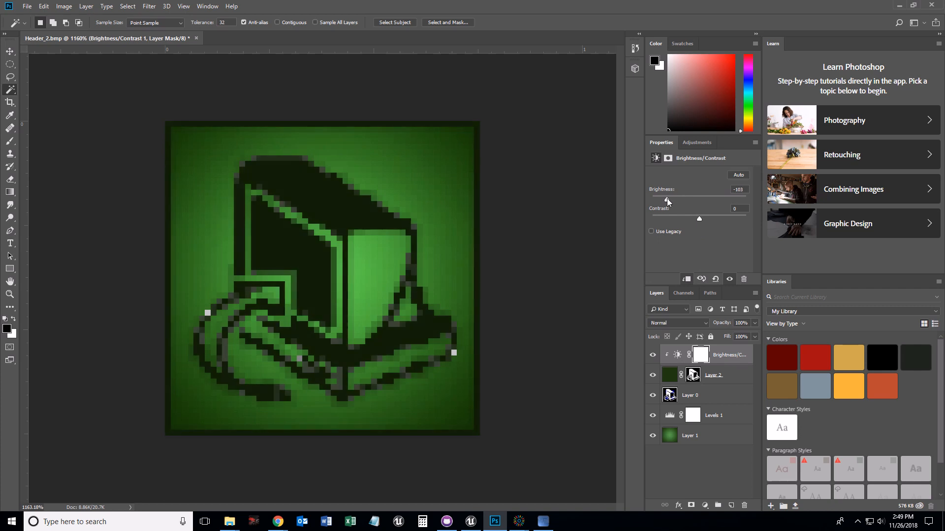
pyautogui.moveTo(662, 199)
pyautogui.mouseDown()
pyautogui.moveTo(649, 197)
pyautogui.moveTo(677, 199)
pyautogui.mouseUp()
# - Save the image as Header_2.psd in the InstallForge Images folder with maximized compatibility
pyautogui.click(27, 6)
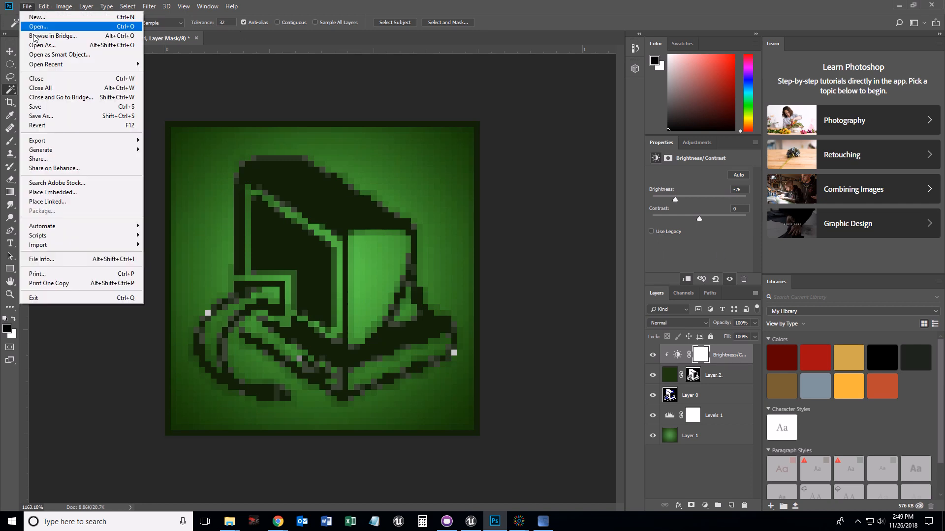
pyautogui.click(44, 116)
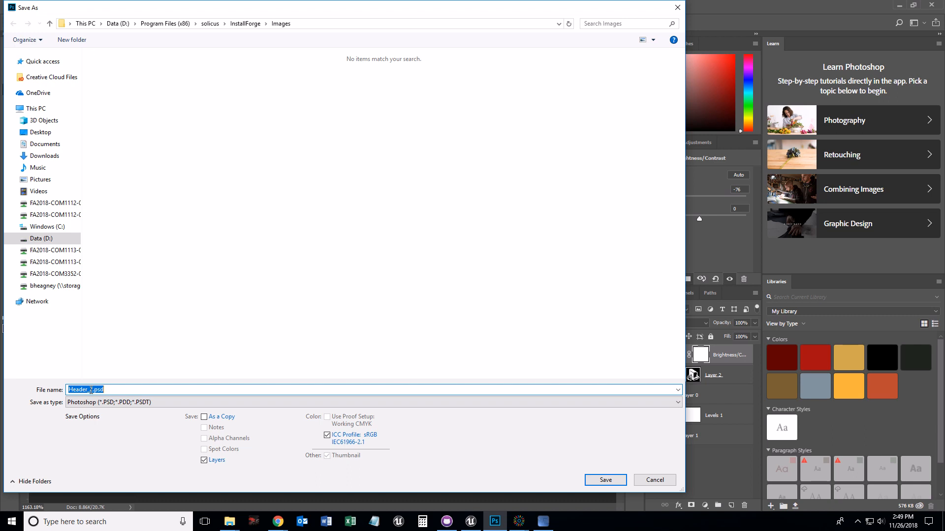
pyautogui.click(603, 481)
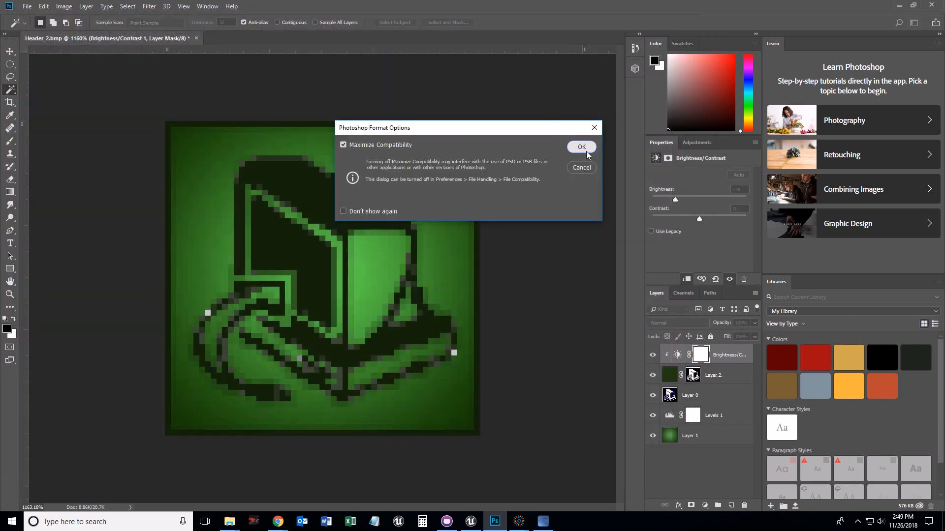
pyautogui.click(580, 146)
# - Save a BMP copy named Header_2_Fr.bmp in the same folder using Windows 24-bit options
pyautogui.click(27, 6)
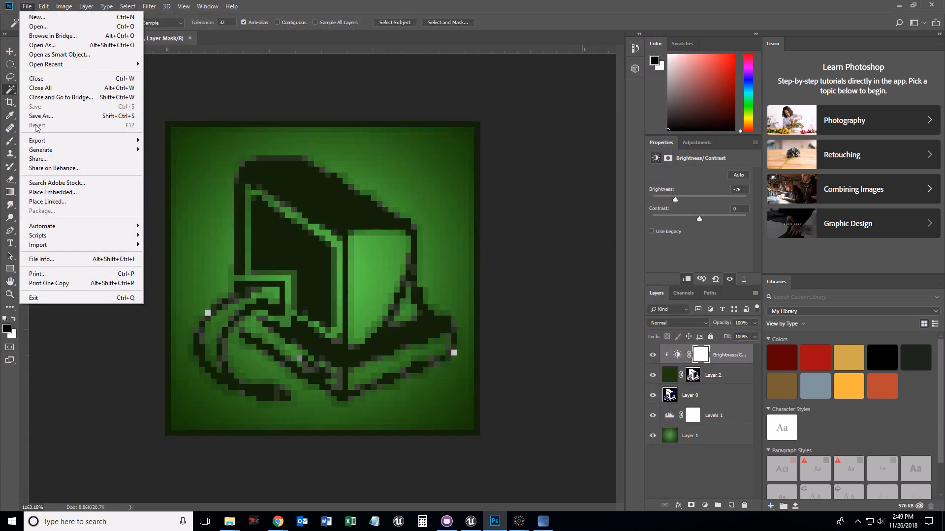
pyautogui.click(59, 116)
pyautogui.click(108, 402)
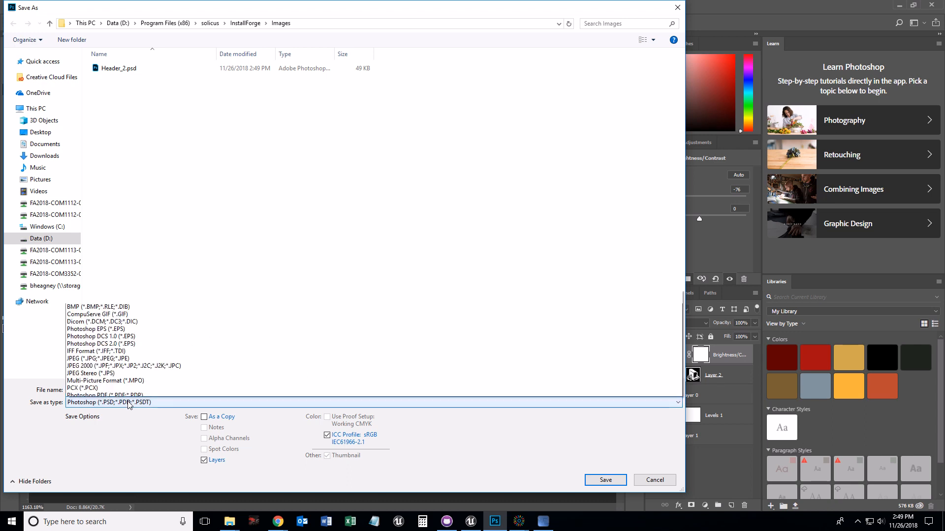
pyautogui.click(96, 252)
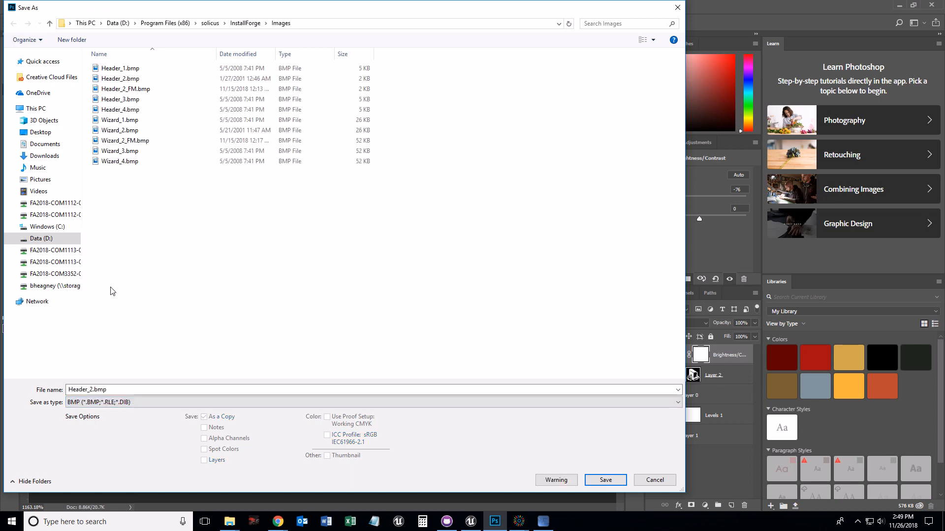
pyautogui.hotkey('shift', 'Tab')
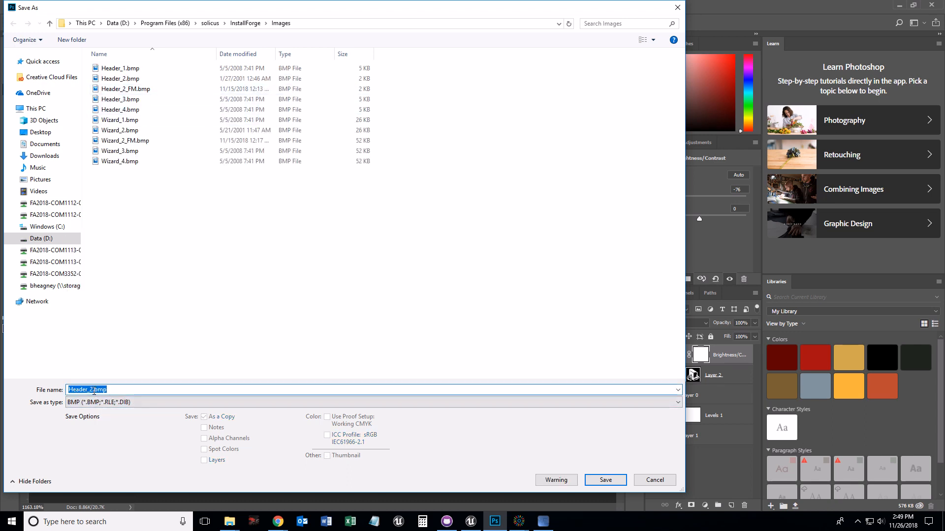
pyautogui.press('Right')
pyautogui.write('_F')
pyautogui.click(605, 480)
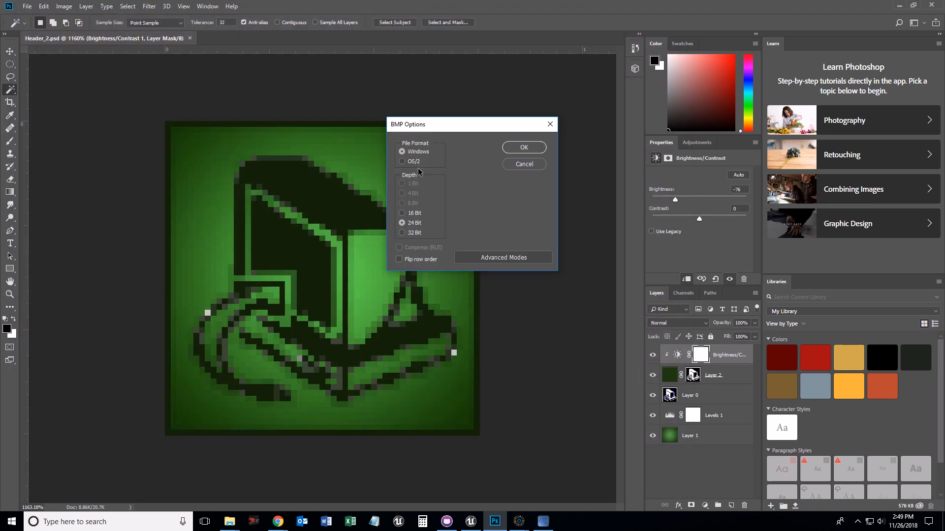
pyautogui.click(519, 149)
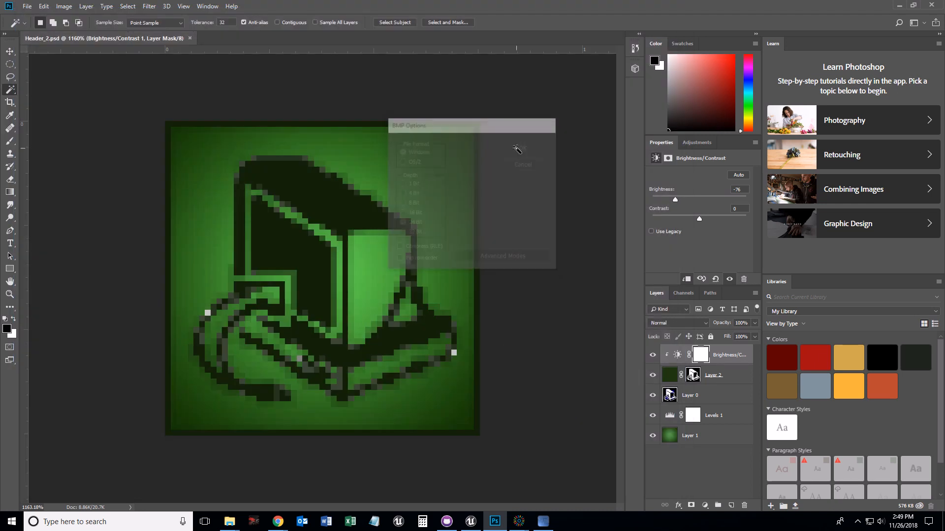
# - Switch to InstallForge and set the header image to Header_2_Fr.bmp from the InstallForge Images folder
pyautogui.click(543, 521)
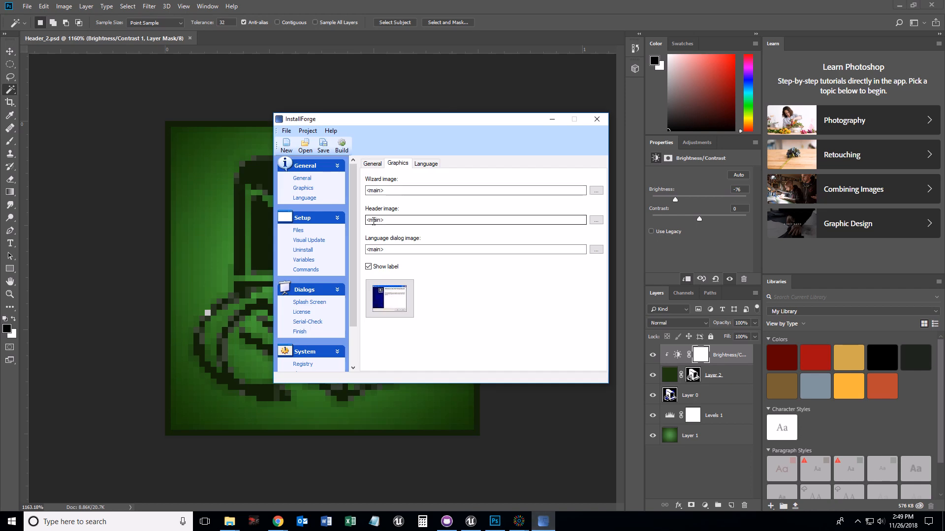
pyautogui.click(598, 220)
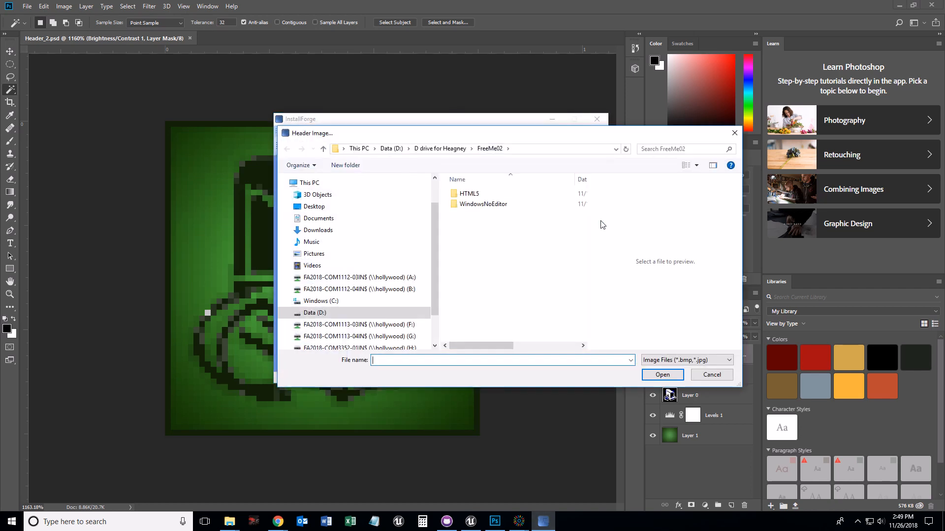
pyautogui.click(442, 149)
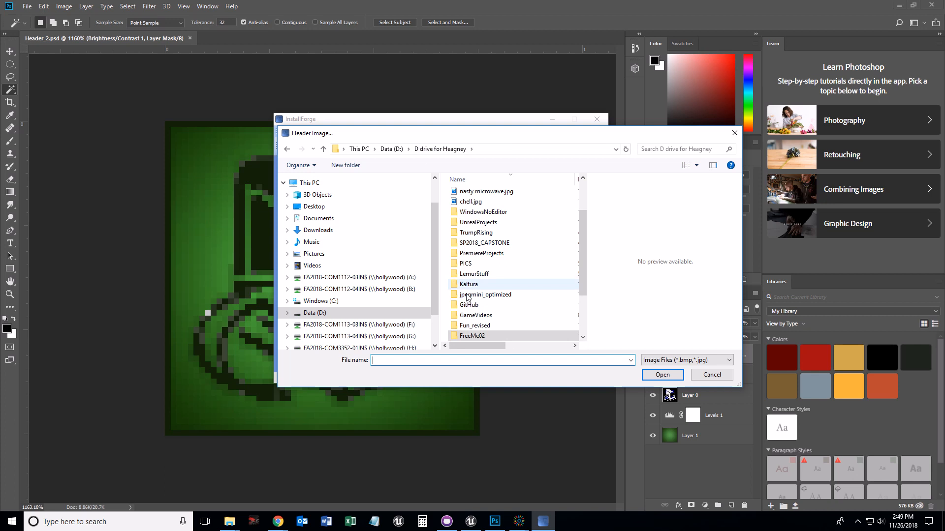
pyautogui.scroll(-2, 485, 325)
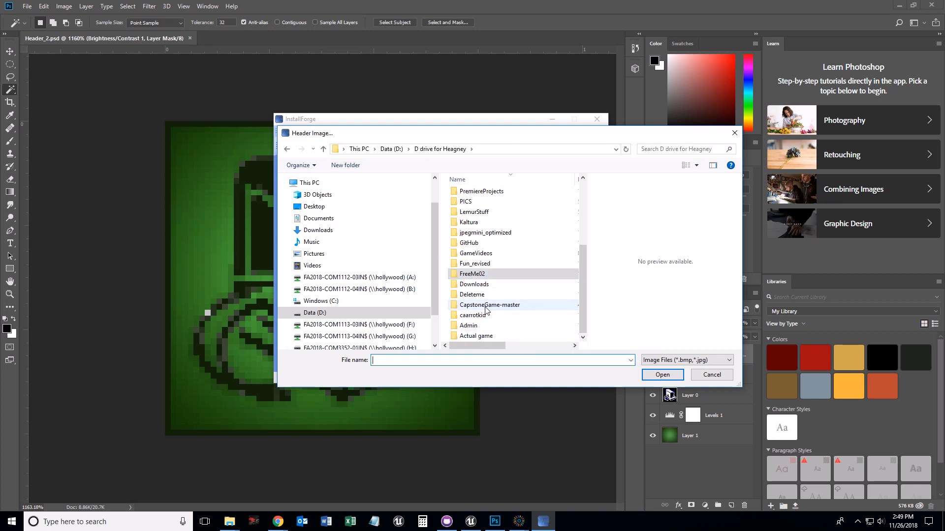
pyautogui.scroll(4, 473, 275)
pyautogui.click(323, 312)
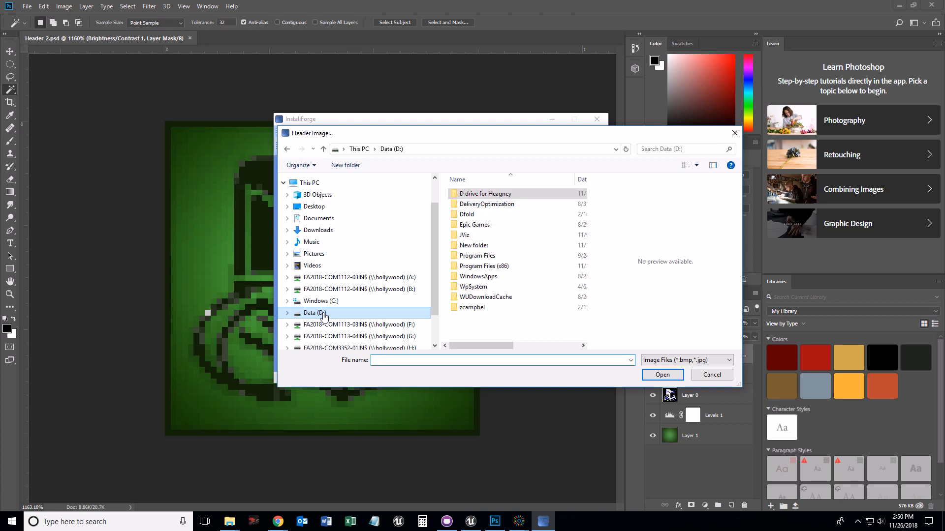
pyautogui.doubleClick(483, 265)
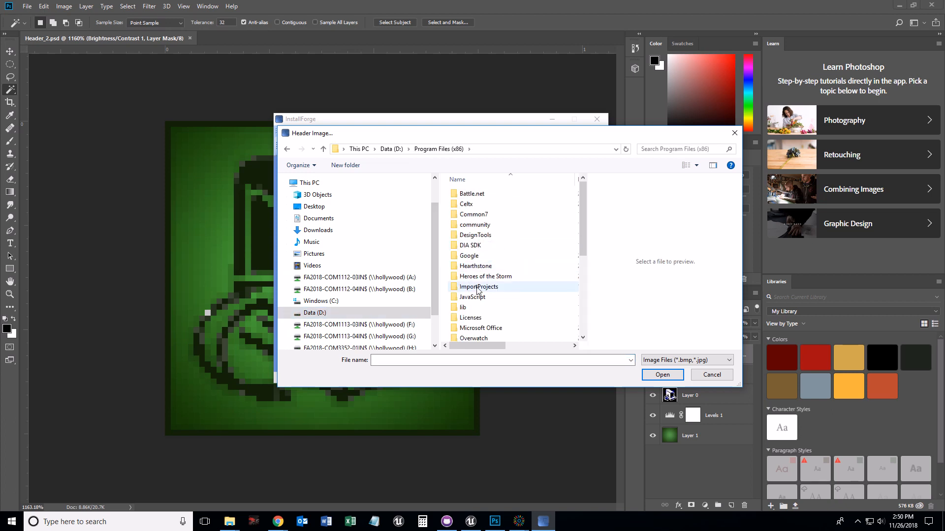
pyautogui.scroll(-3, 483, 322)
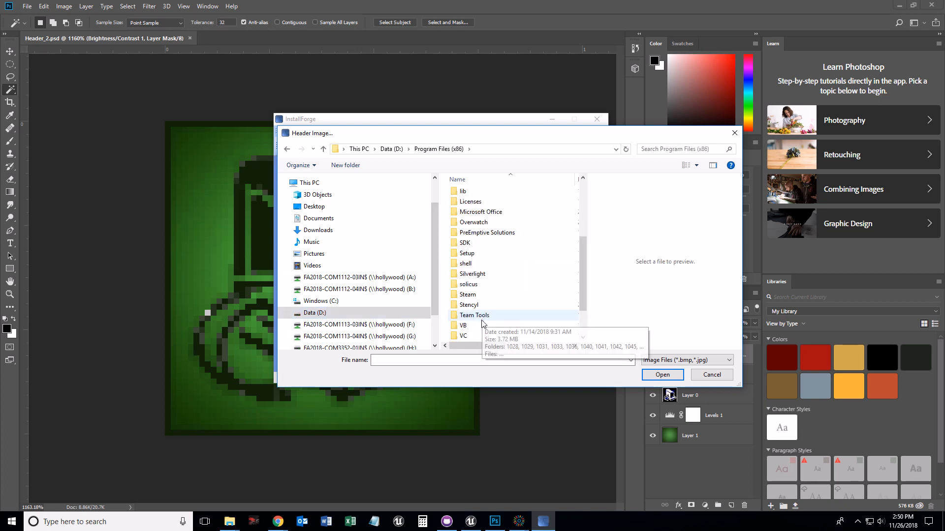
pyautogui.scroll(-3, 475, 310)
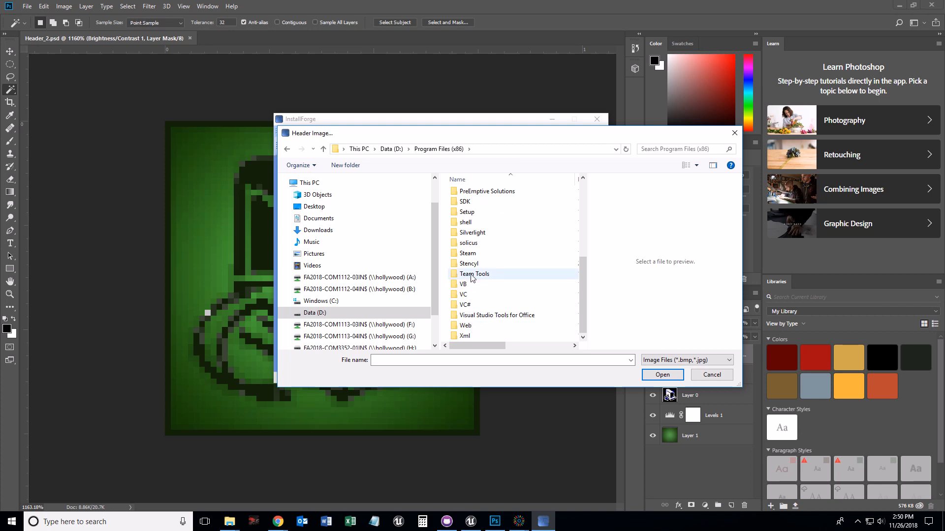
pyautogui.doubleClick(469, 244)
pyautogui.doubleClick(468, 202)
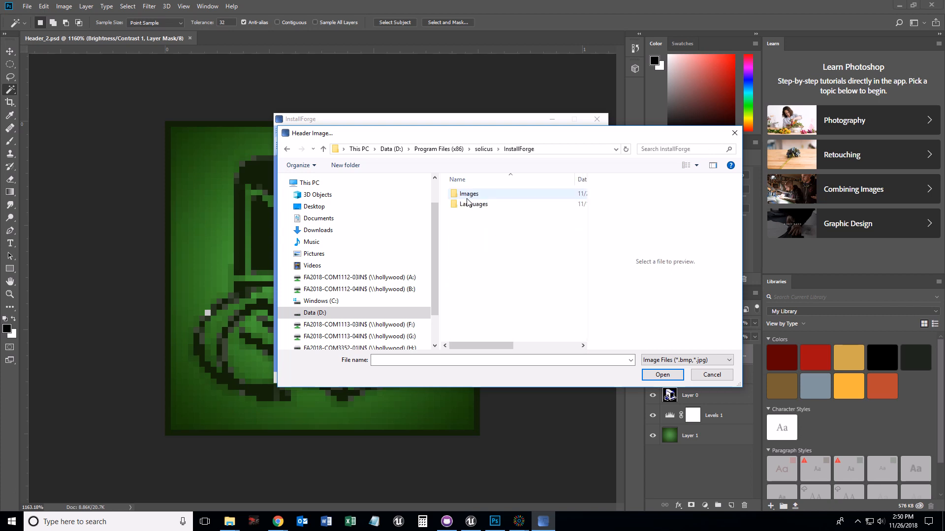
pyautogui.doubleClick(468, 197)
pyautogui.click(539, 236)
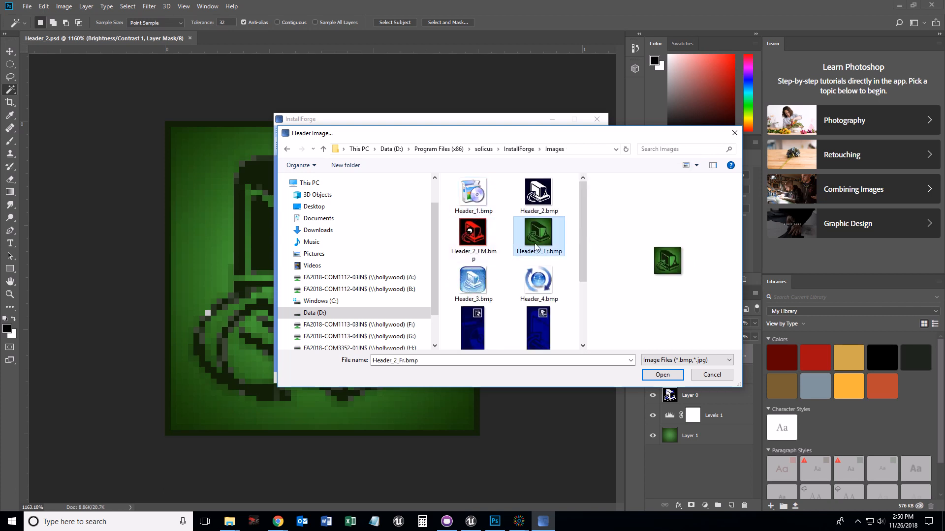
pyautogui.click(662, 374)
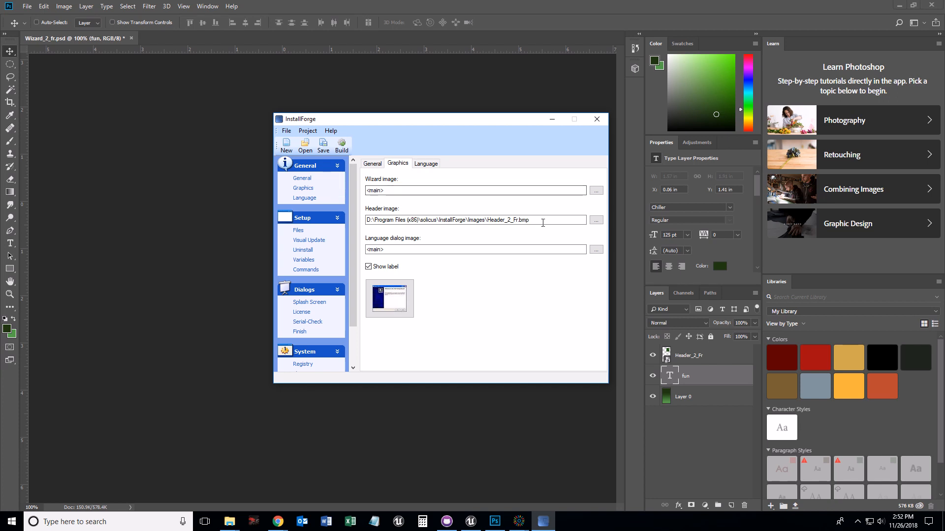
# - Set the wizard image to Wizard_2_fr.bmp from the same Images folder
pyautogui.click(595, 190)
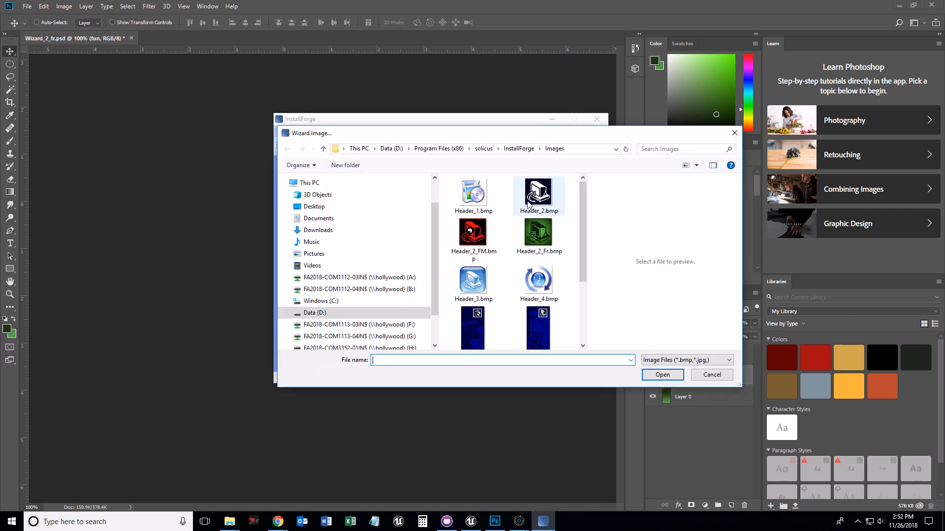
pyautogui.scroll(-5, 541, 295)
pyautogui.click(542, 274)
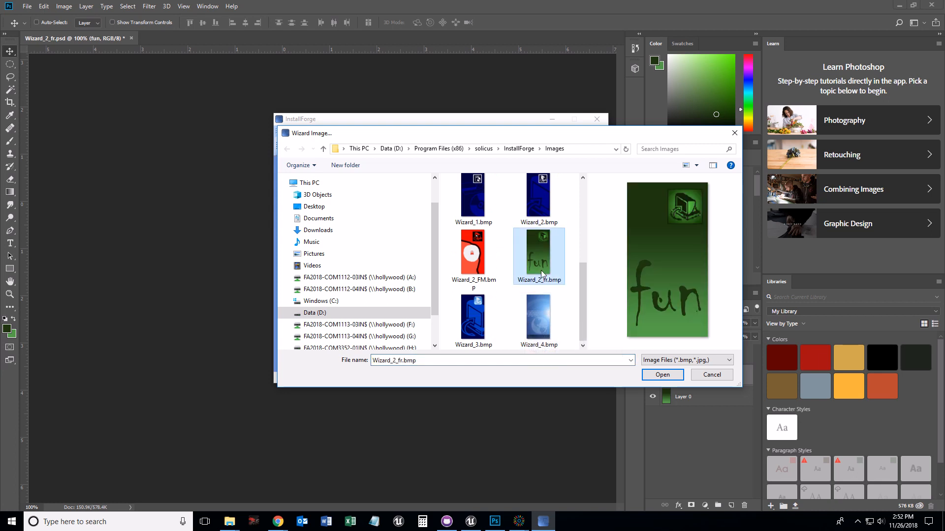
pyautogui.click(662, 375)
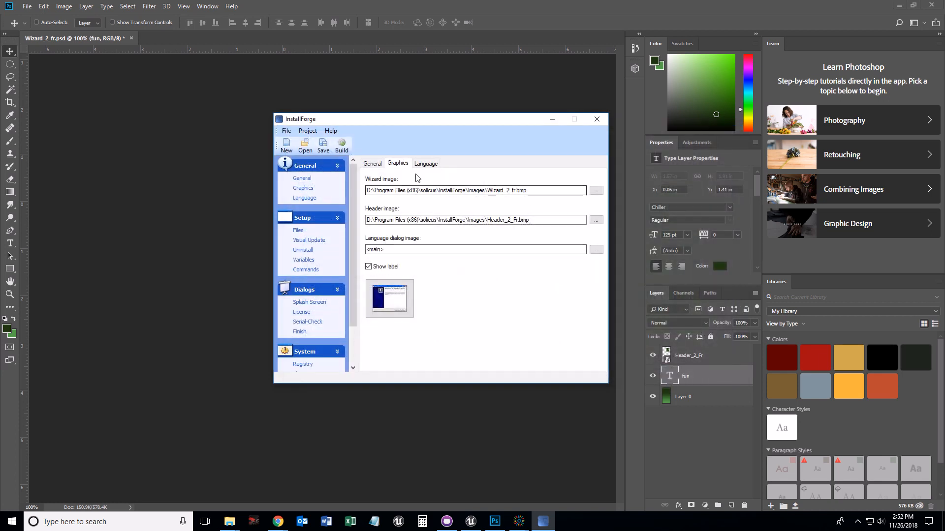
# - Check the supported languages on the Language tab and open the Files setup page
pyautogui.click(426, 163)
pyautogui.click(380, 215)
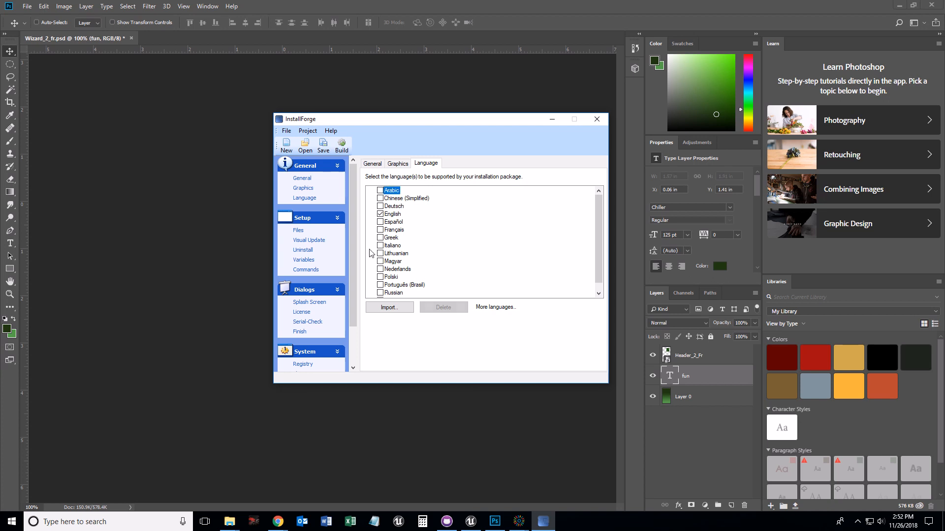
pyautogui.click(298, 231)
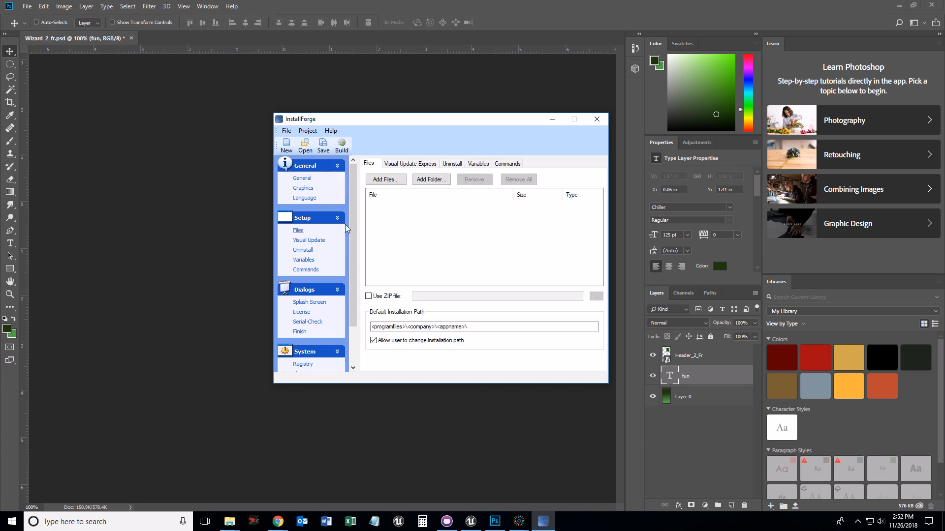
# - Start adding a folder and expand the user profile's AppData Roaming folder in the folder browser
pyautogui.click(432, 180)
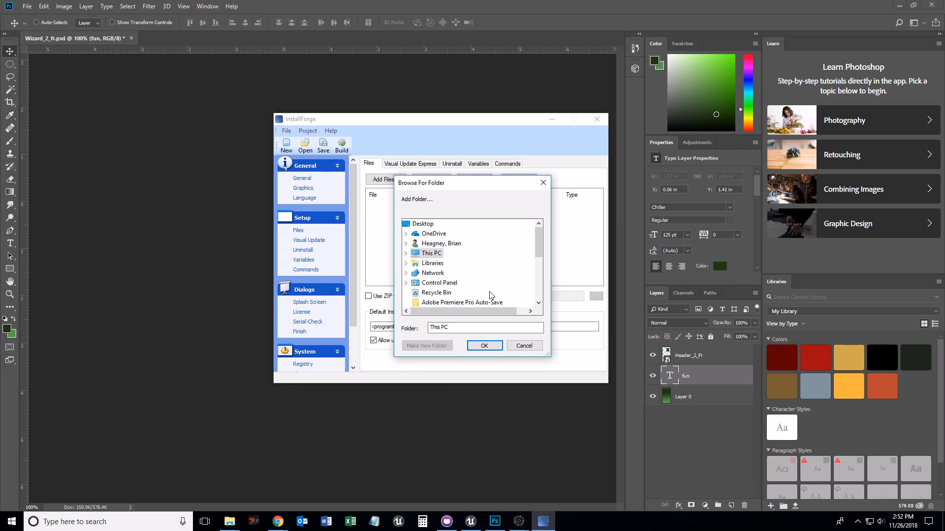
pyautogui.click(406, 243)
pyautogui.scroll(-2, 445, 285)
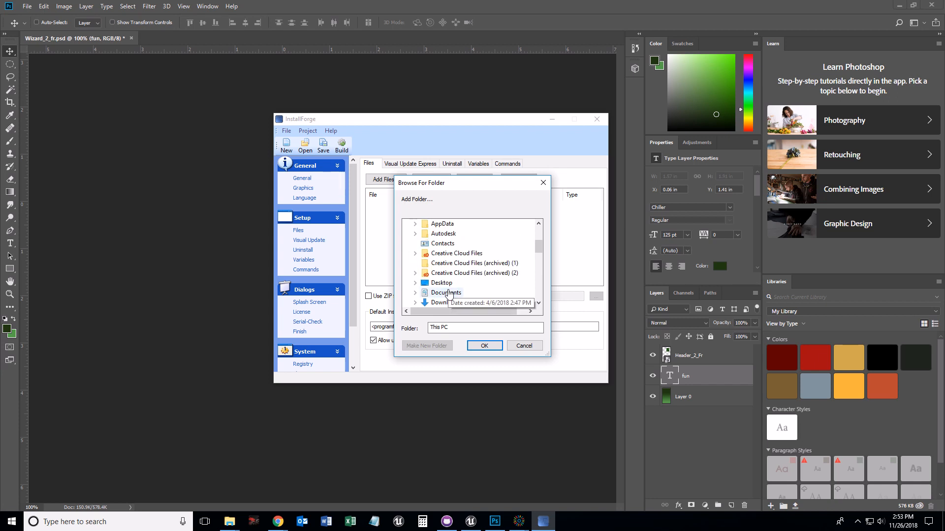
pyautogui.click(415, 224)
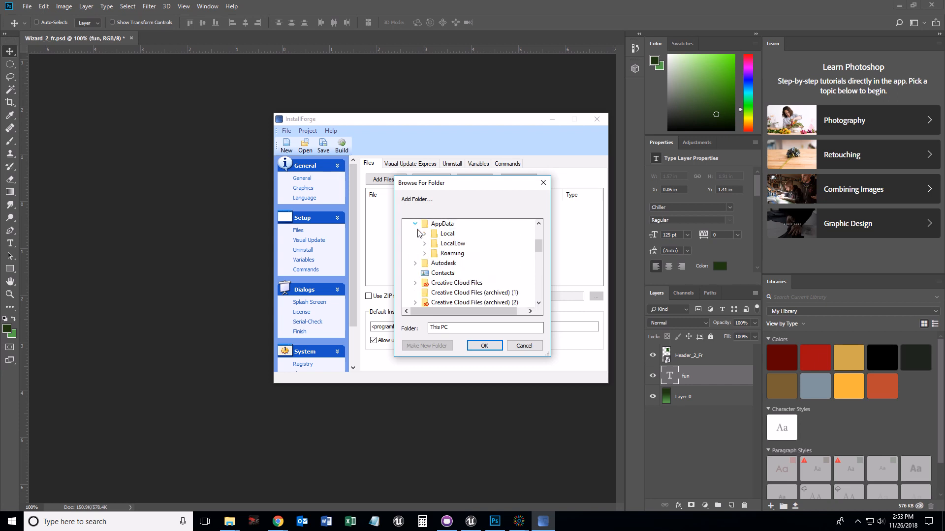
pyautogui.click(424, 254)
pyautogui.scroll(-1, 463, 289)
pyautogui.scroll(-4, 463, 289)
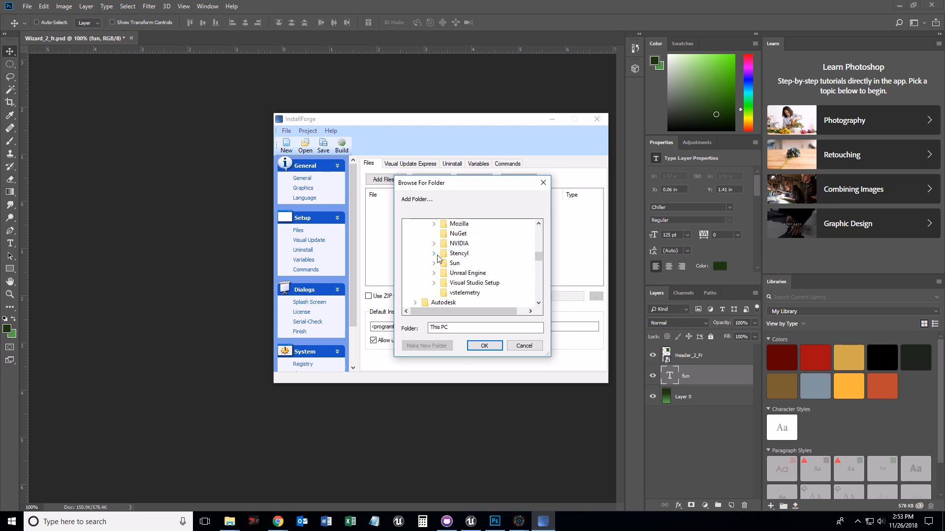
# - Add the WindowsNoEditor folder from Stencyl\stencylworks\games\Fun_revived\Package in Roaming to the installer's files
pyautogui.click(434, 254)
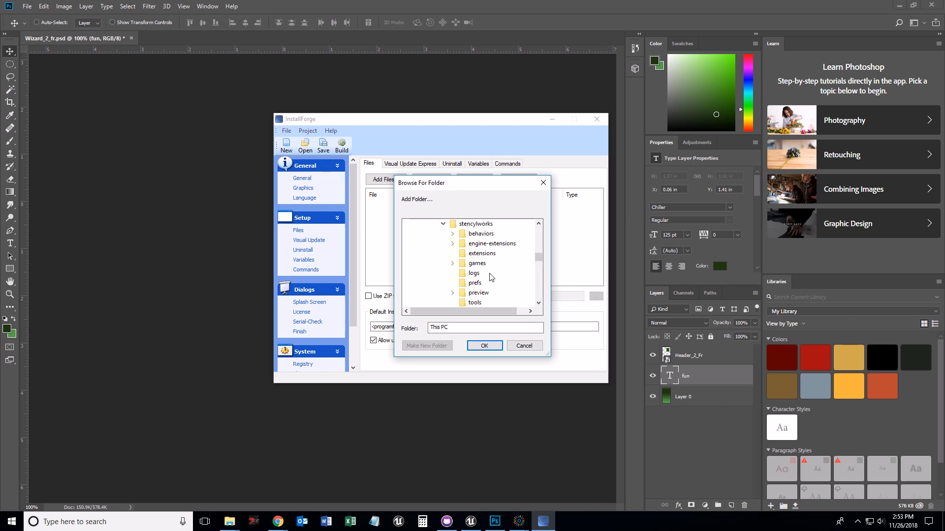
pyautogui.scroll(-2, 491, 277)
pyautogui.scroll(3, 477, 271)
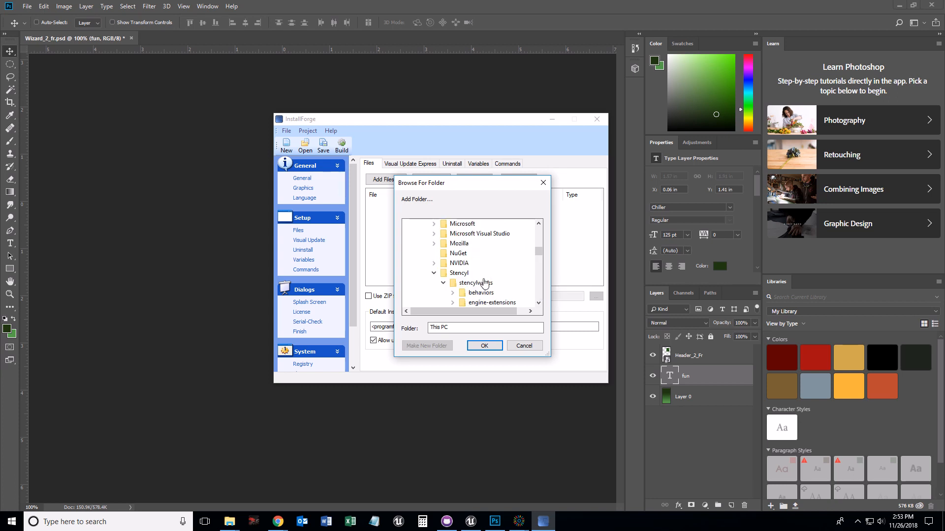
pyautogui.click(444, 283)
pyautogui.scroll(8, 440, 275)
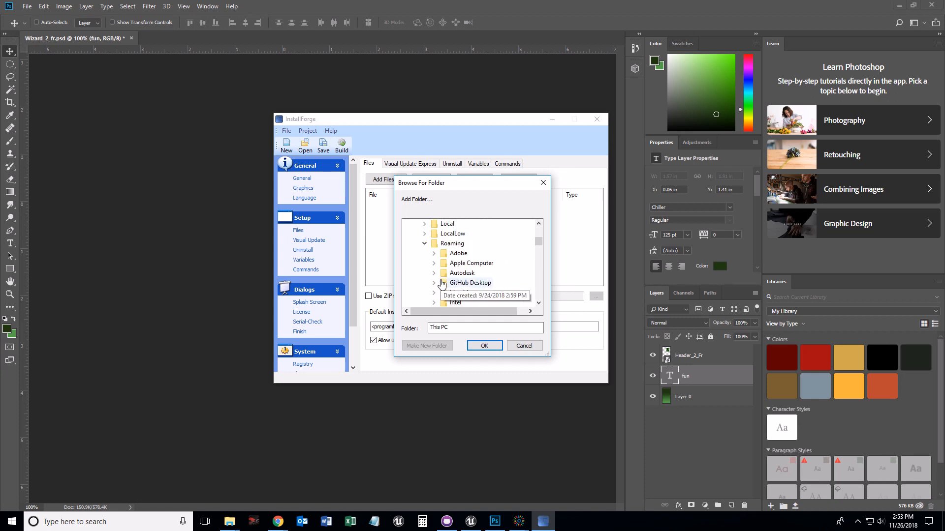
pyautogui.scroll(-4, 494, 276)
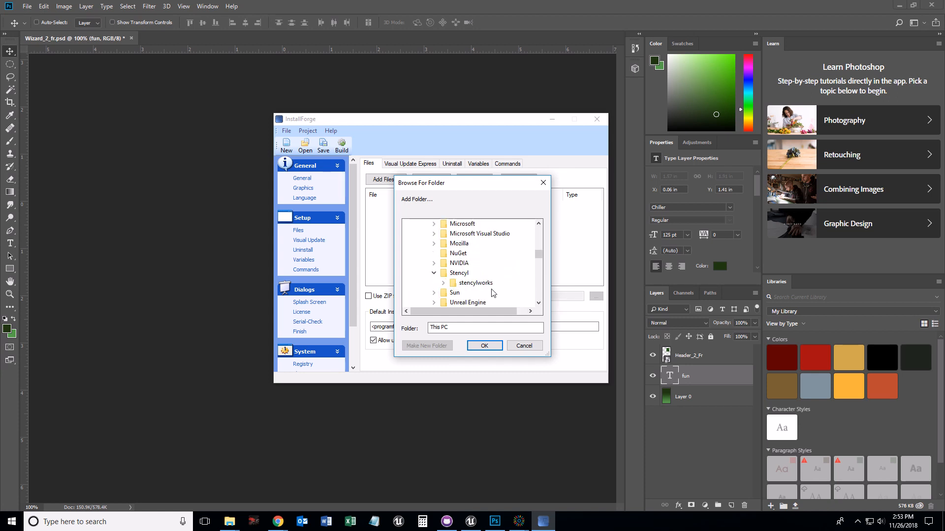
pyautogui.doubleClick(462, 284)
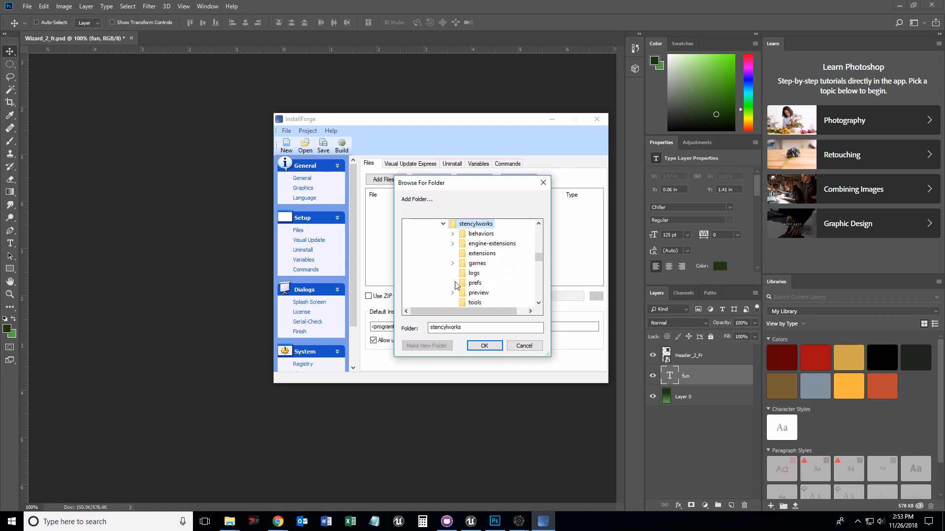
pyautogui.doubleClick(474, 265)
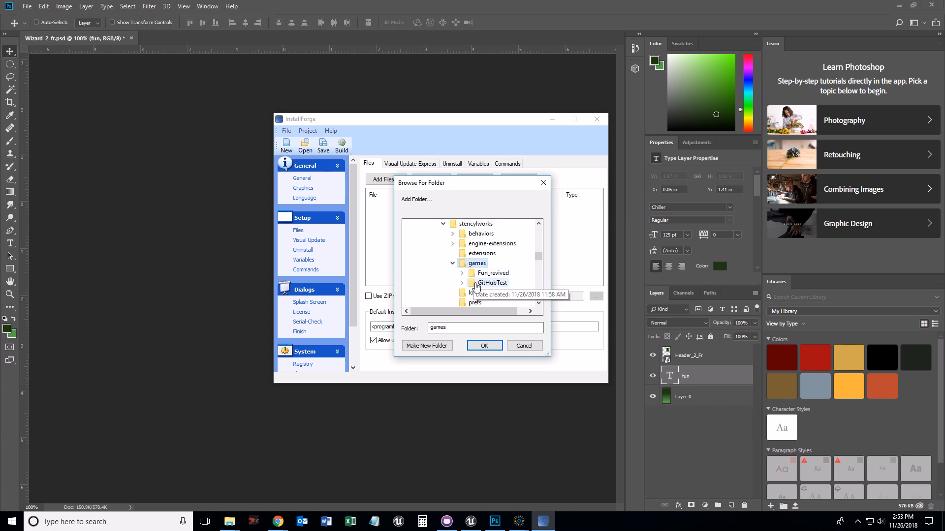
pyautogui.click(463, 274)
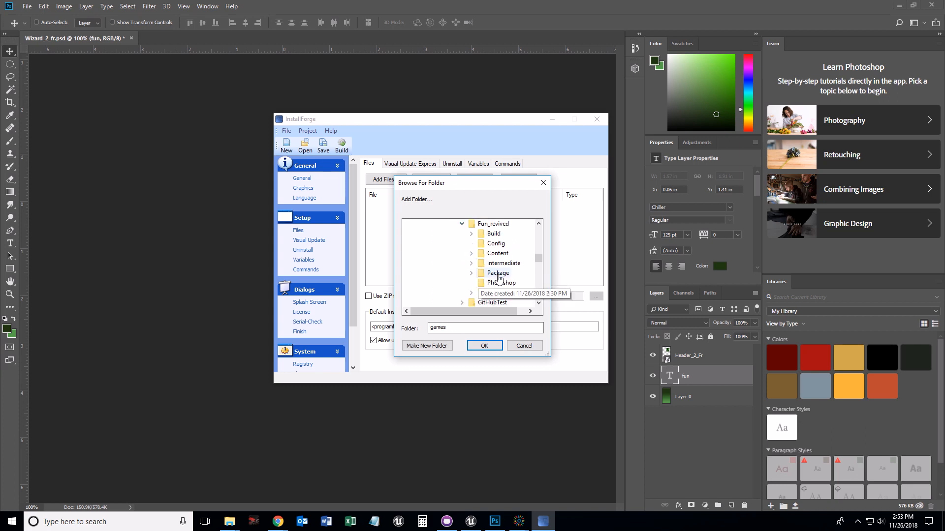
pyautogui.click(474, 273)
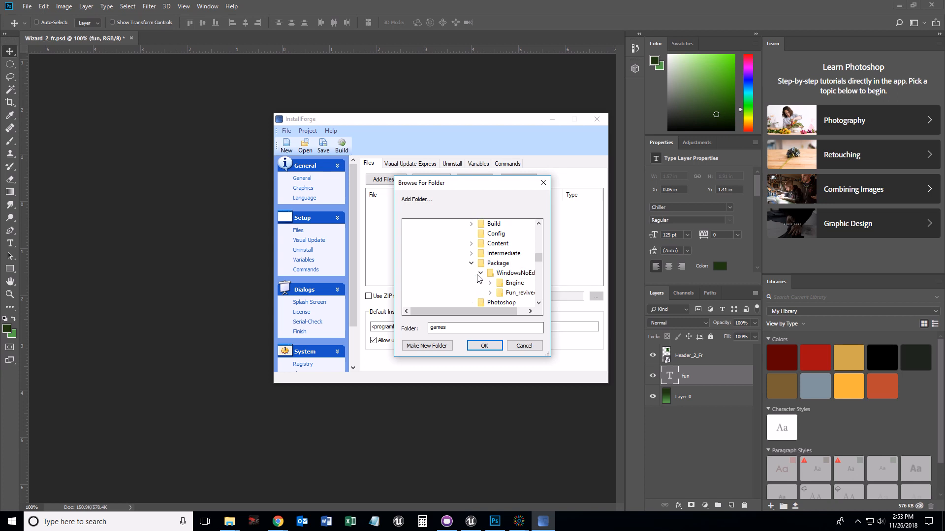
pyautogui.scroll(-1, 493, 278)
pyautogui.click(514, 244)
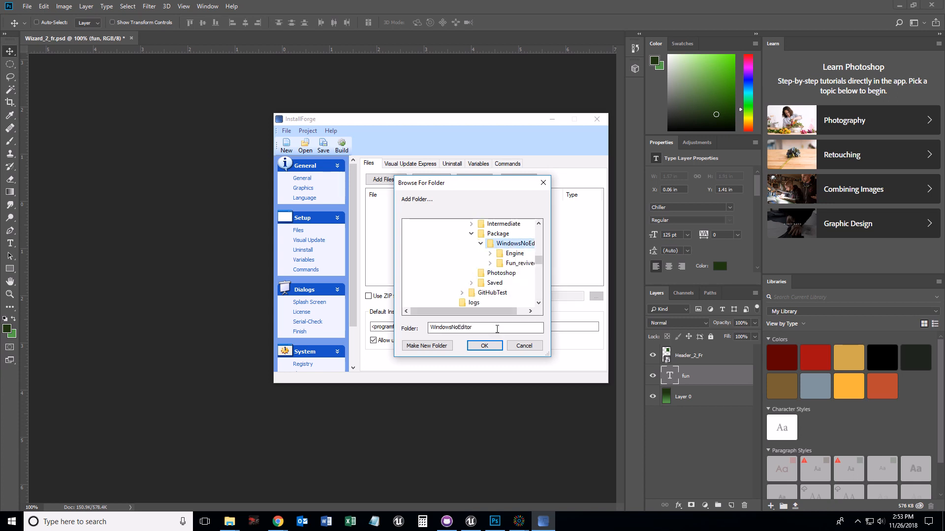
pyautogui.click(485, 346)
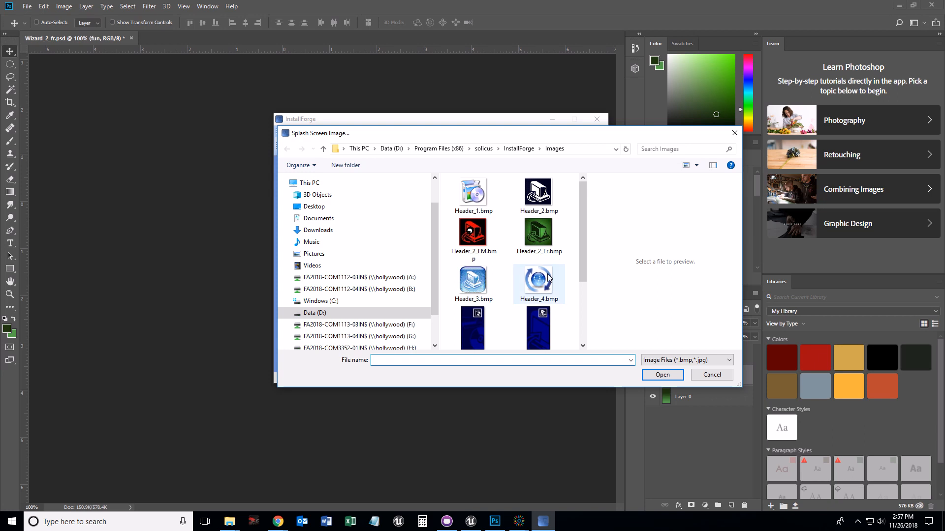
# - Set the splash screen image to splash.bmp from the Fun_revived game's Photoshop folder under the user's AppData Roaming Stencyl directory
pyautogui.scroll(-3, 550, 278)
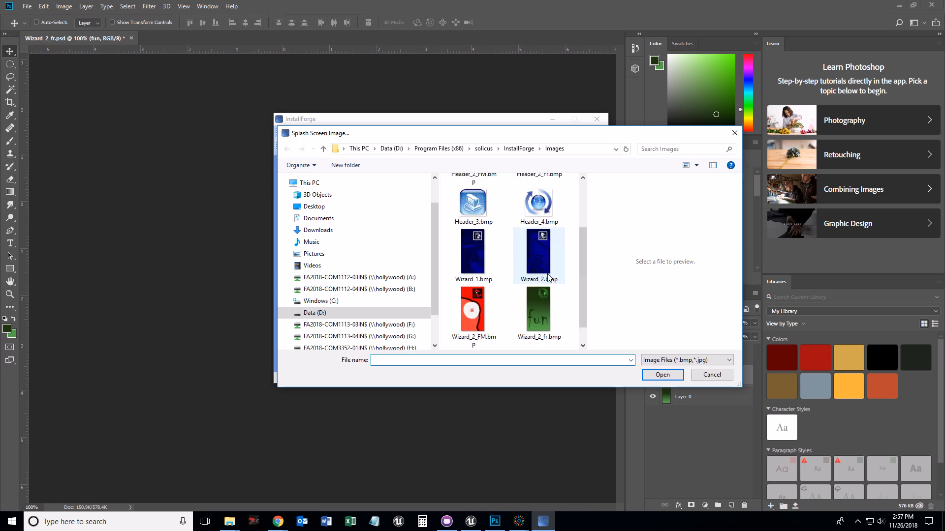
pyautogui.scroll(-2, 549, 278)
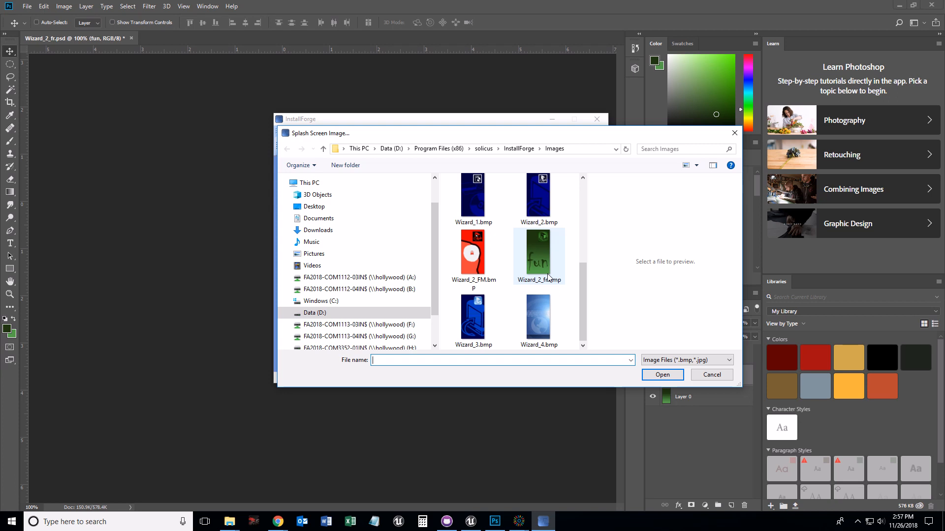
pyautogui.scroll(5, 544, 282)
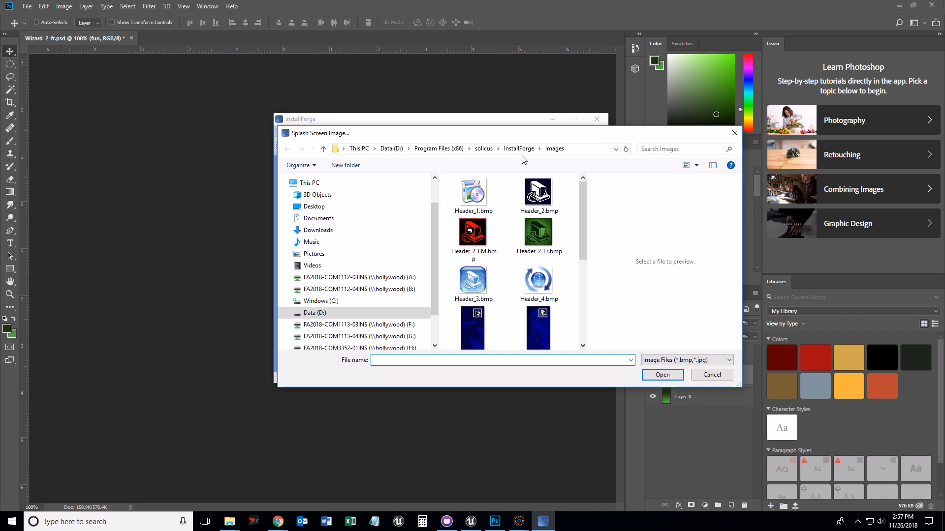
pyautogui.click(435, 150)
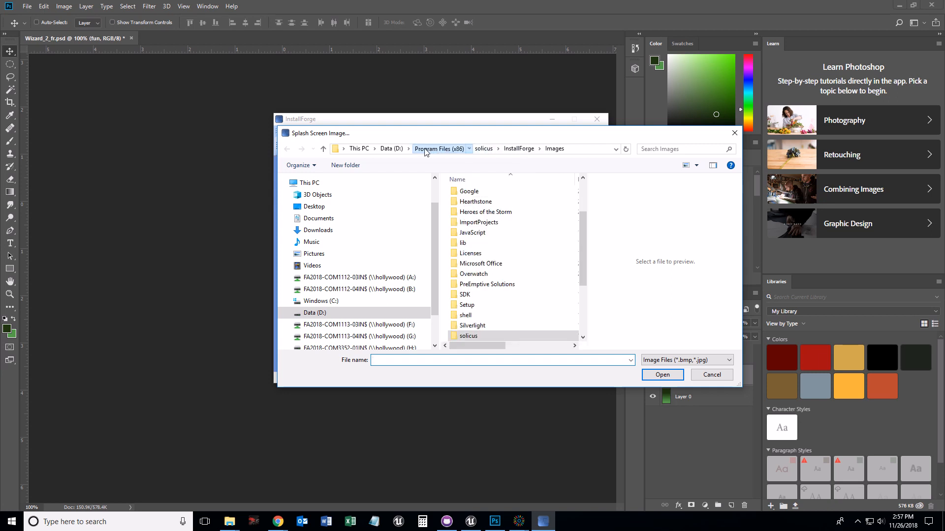
pyautogui.click(398, 150)
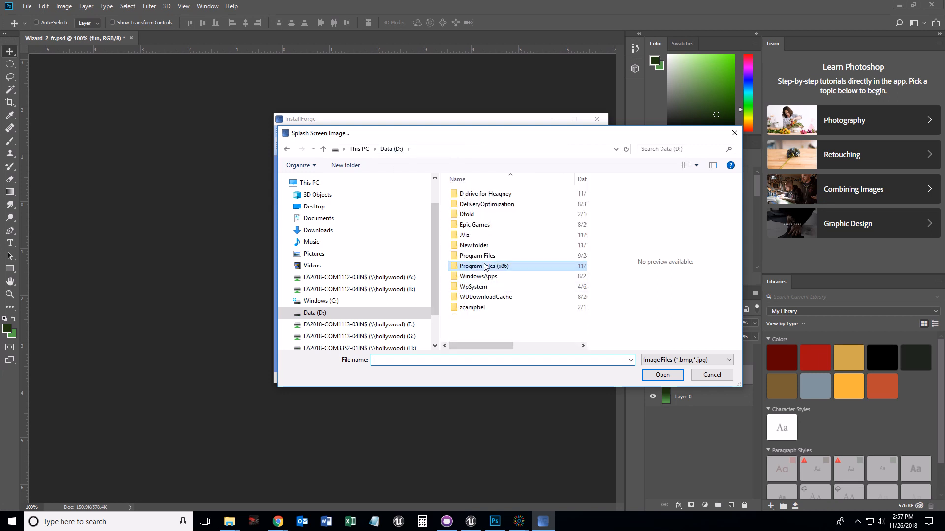
pyautogui.click(318, 306)
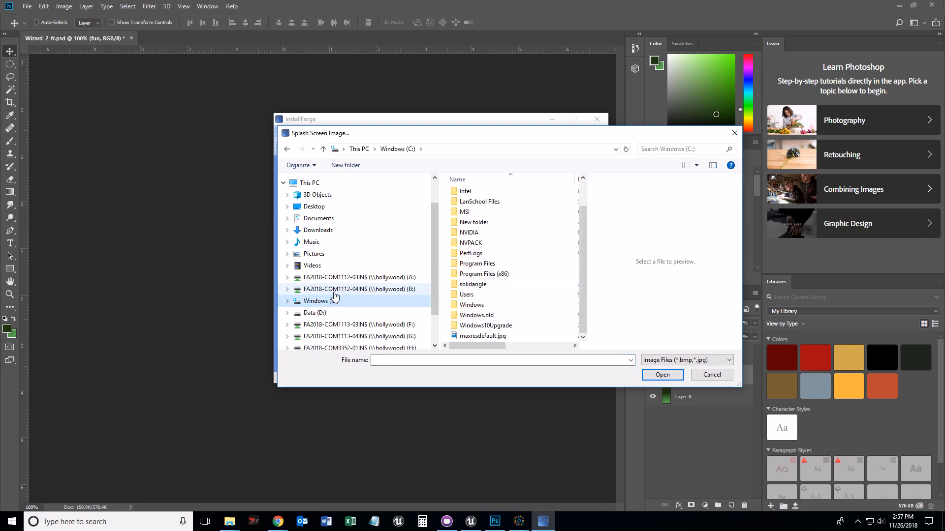
pyautogui.doubleClick(473, 295)
pyautogui.click(473, 215)
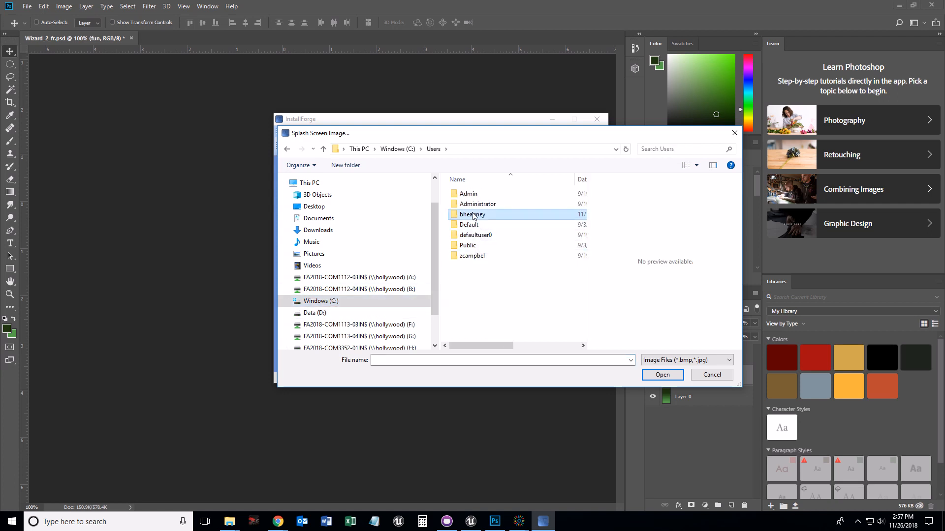
pyautogui.doubleClick(473, 215)
pyautogui.doubleClick(471, 246)
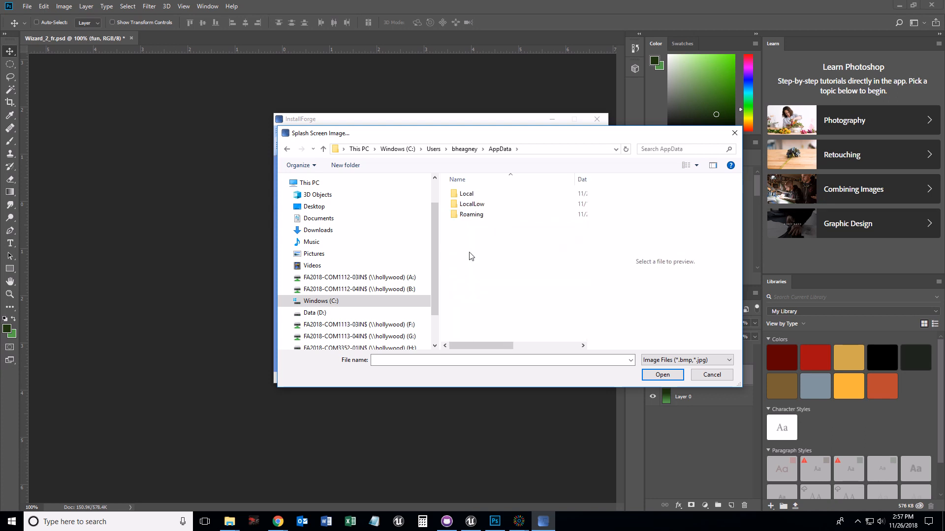
pyautogui.doubleClick(468, 215)
pyautogui.scroll(-1, 470, 301)
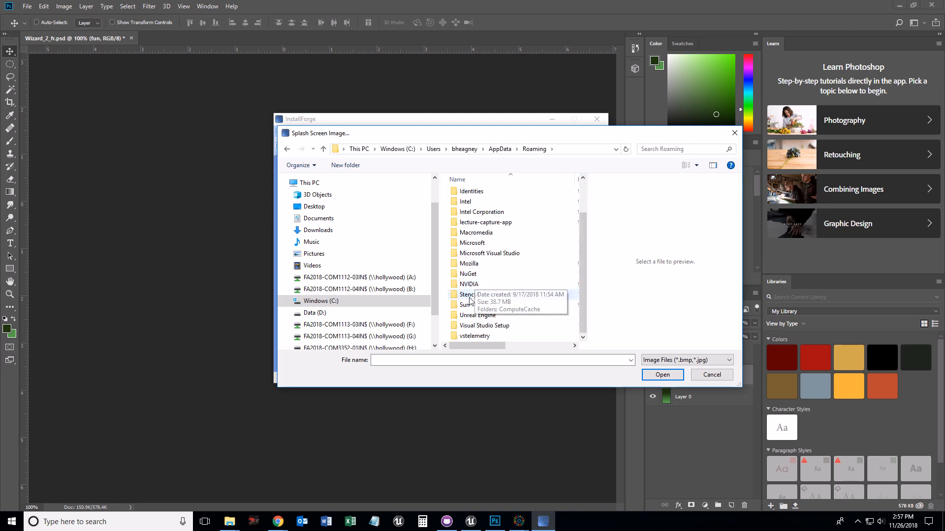
pyautogui.doubleClick(469, 296)
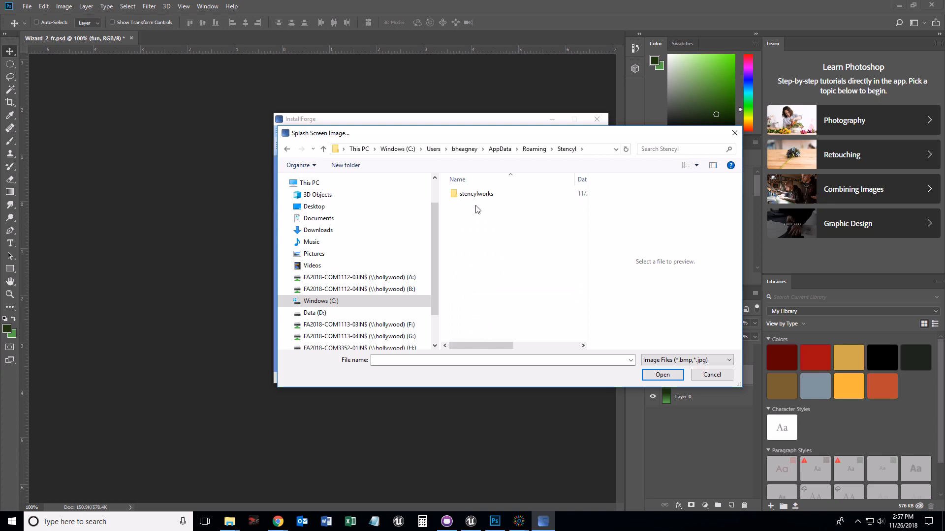
pyautogui.doubleClick(476, 194)
pyautogui.doubleClick(472, 215)
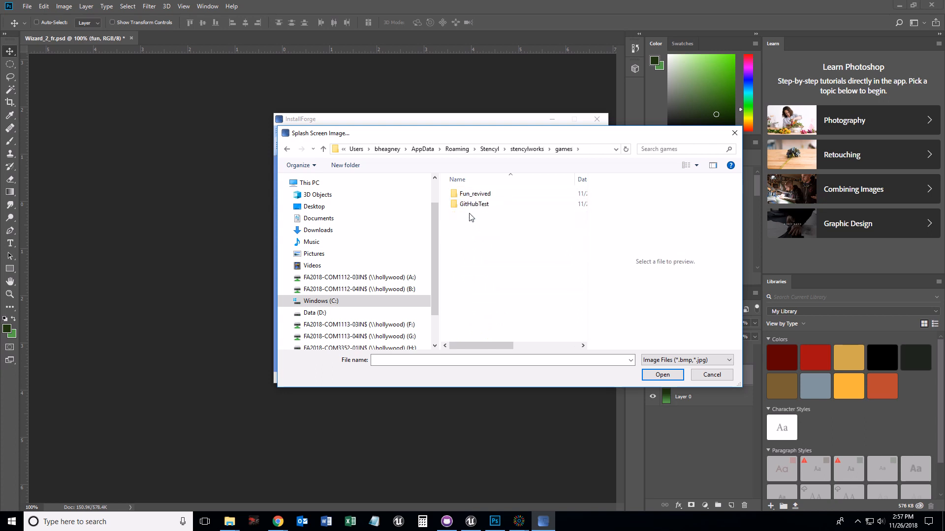
pyautogui.doubleClick(471, 195)
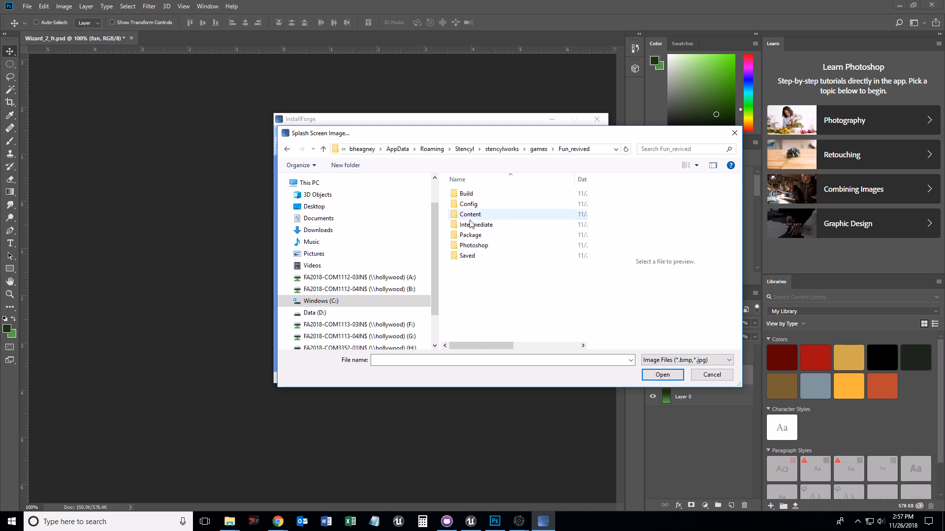
pyautogui.doubleClick(468, 245)
pyautogui.click(472, 188)
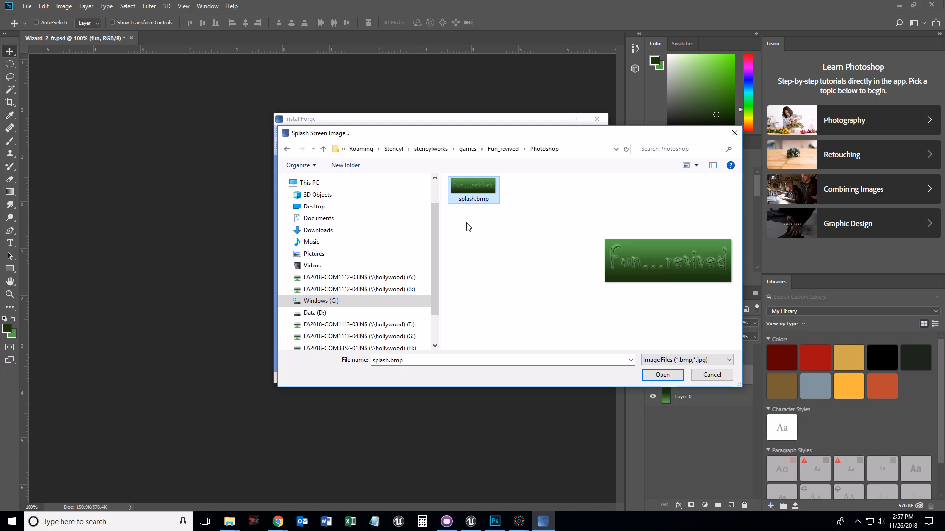
pyautogui.click(661, 375)
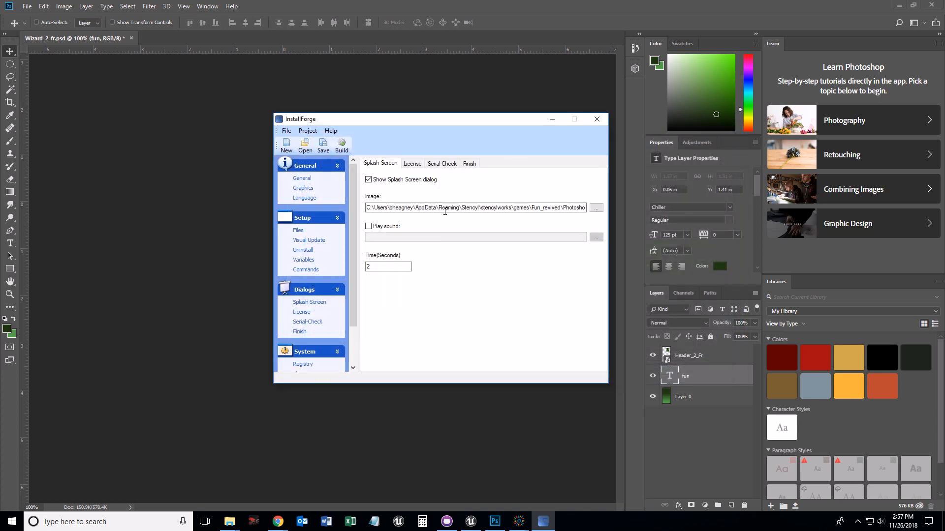
# - Enable Run program on the Finish dialog page and set its path to start with <installpath>\WindowsNoEditor
pyautogui.click(411, 167)
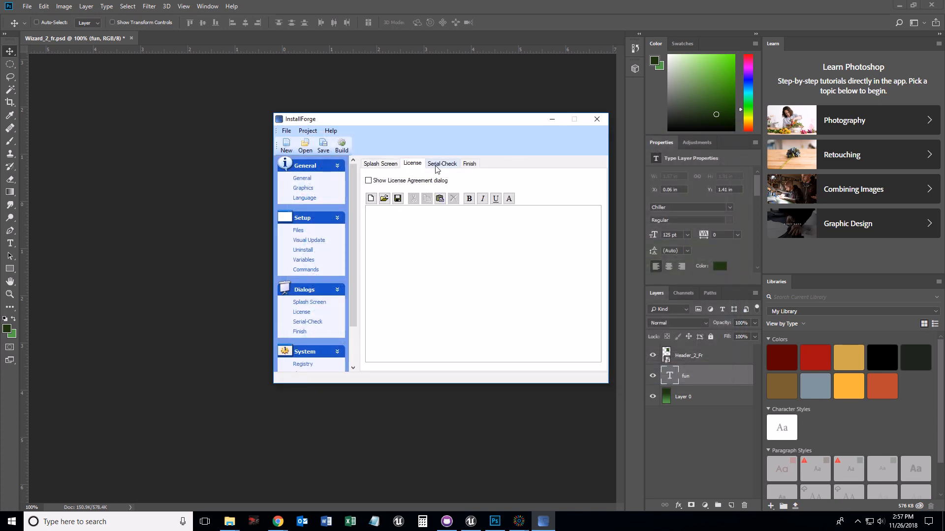
pyautogui.click(436, 165)
pyautogui.click(469, 164)
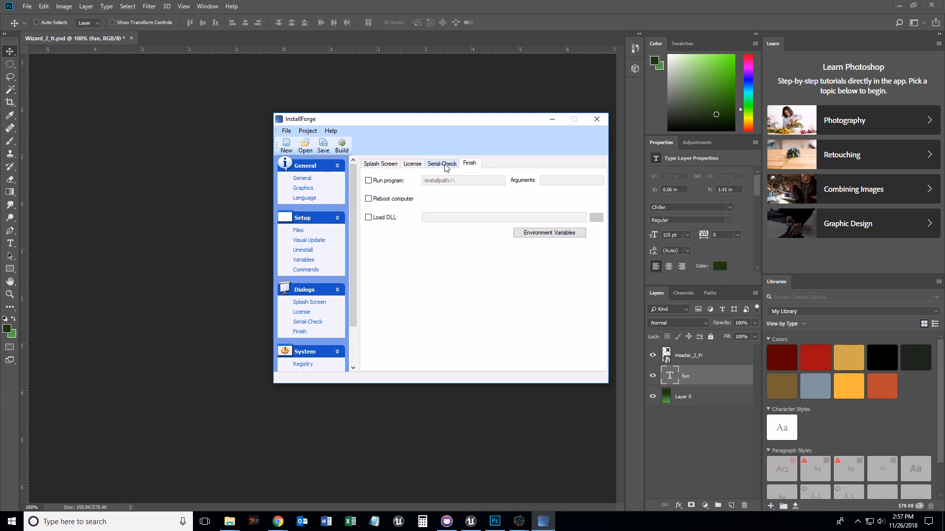
pyautogui.click(368, 182)
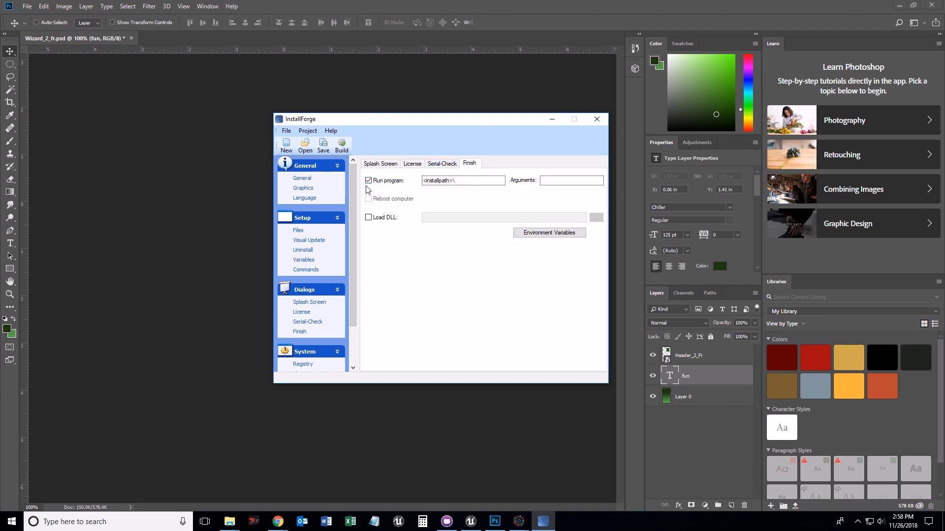
pyautogui.click(461, 181)
pyautogui.write('indowsNoEditor')
# - Browse the Fun_revived Package WindowsNoEditor folder in File Explorer to find the game's executable name
pyautogui.click(229, 521)
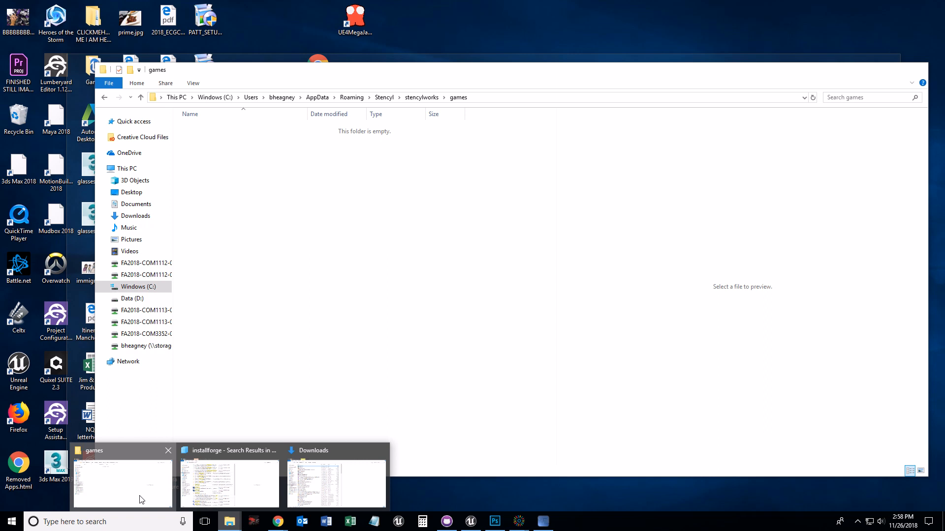
pyautogui.click(141, 497)
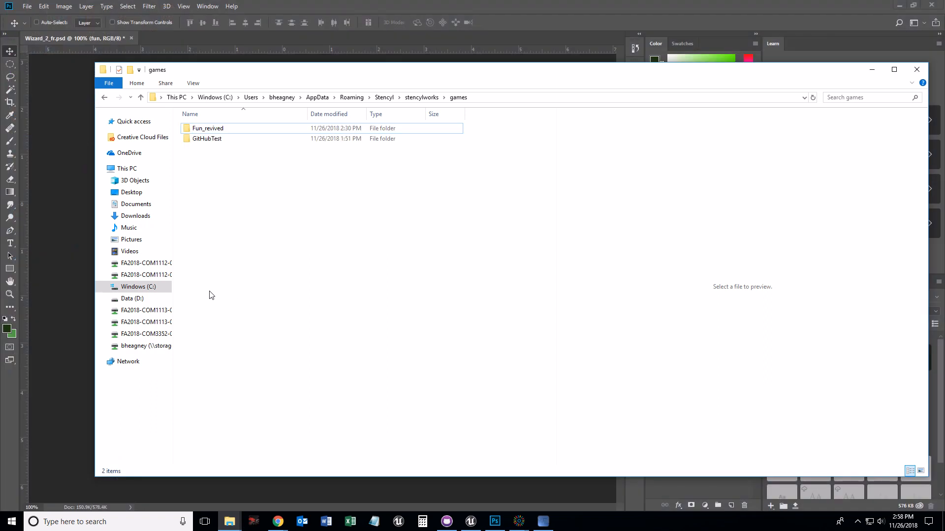
pyautogui.click(134, 289)
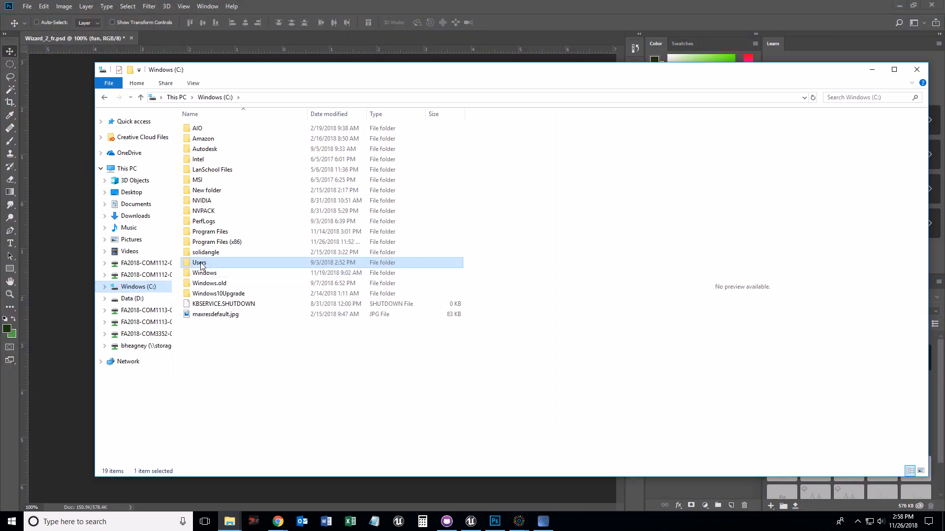
pyautogui.click(104, 98)
pyautogui.doubleClick(205, 129)
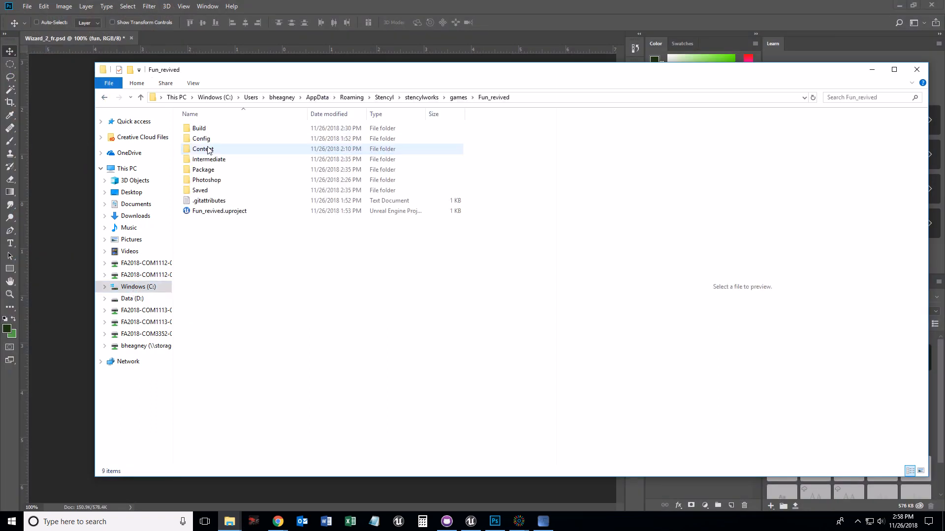
pyautogui.doubleClick(199, 171)
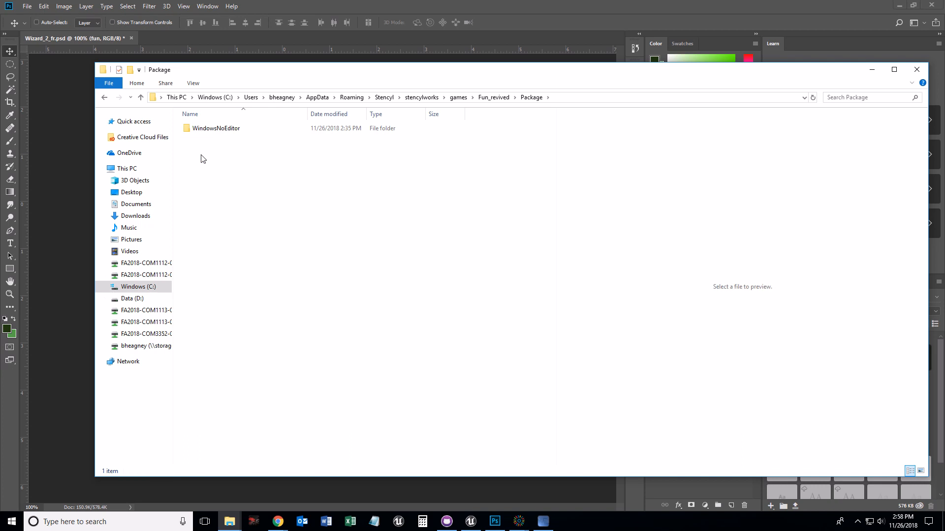
pyautogui.doubleClick(202, 129)
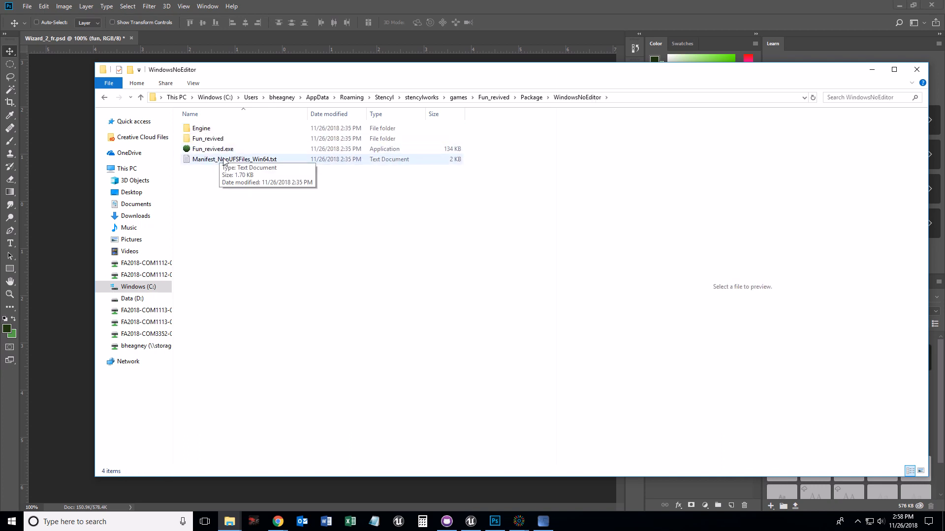
pyautogui.click(871, 69)
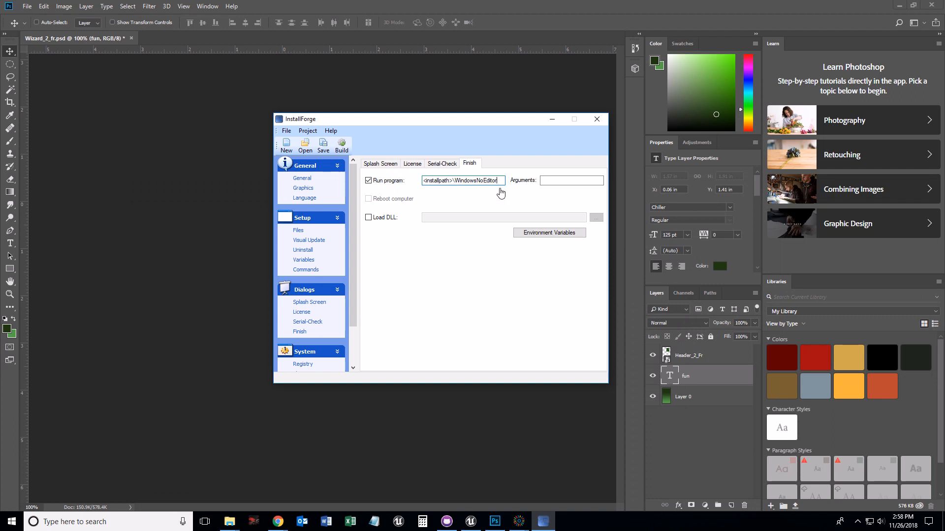
# - Complete the Run program path by appending \Fun_revived.exe
pyautogui.write('\\Fun_revived.exe')
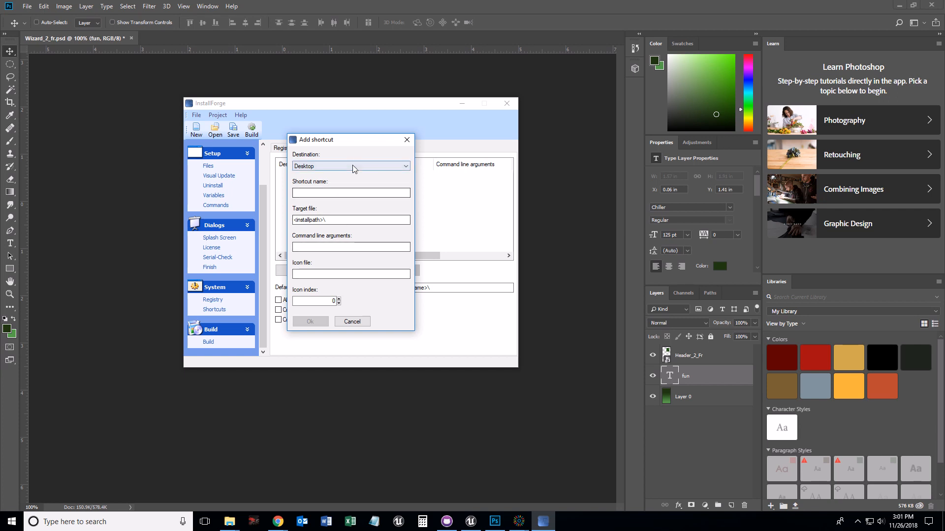
# - Add a Desktop shortcut named Fun Revived targeting <installpath>\WindowsNoEditor\Fun_revived.exe
pyautogui.click(353, 166)
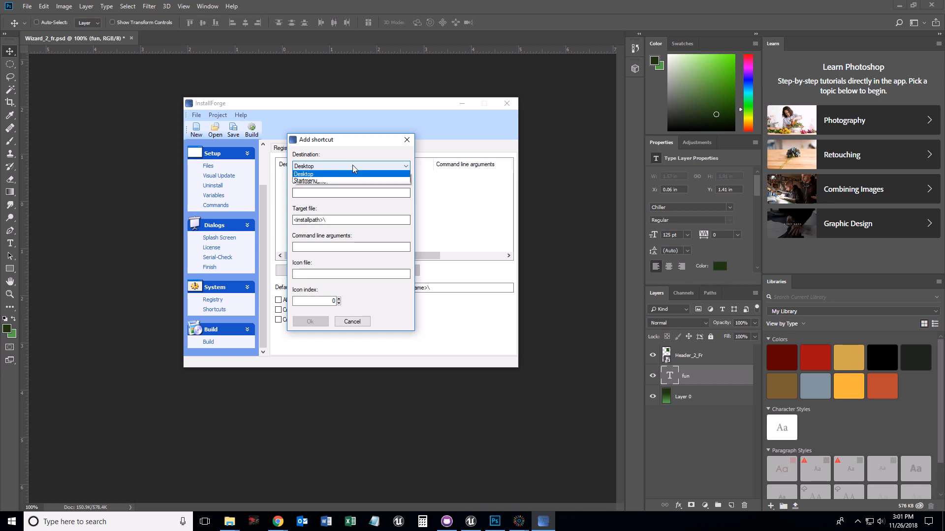
pyautogui.click(353, 166)
pyautogui.click(331, 192)
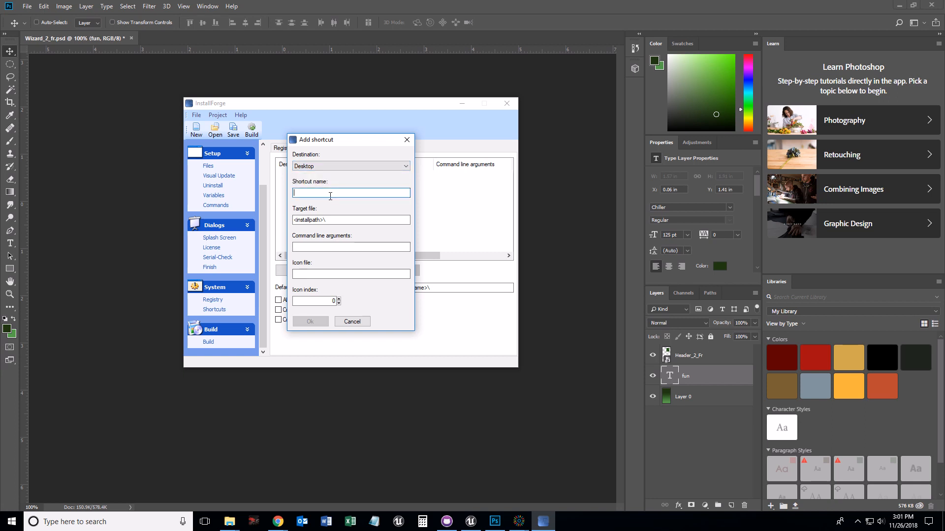
pyautogui.write('Fun Revived')
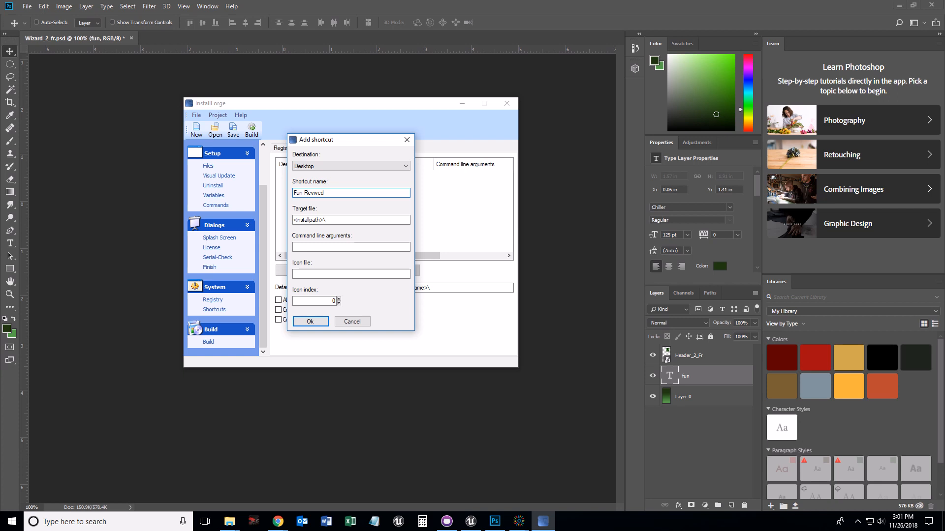
pyautogui.click(346, 218)
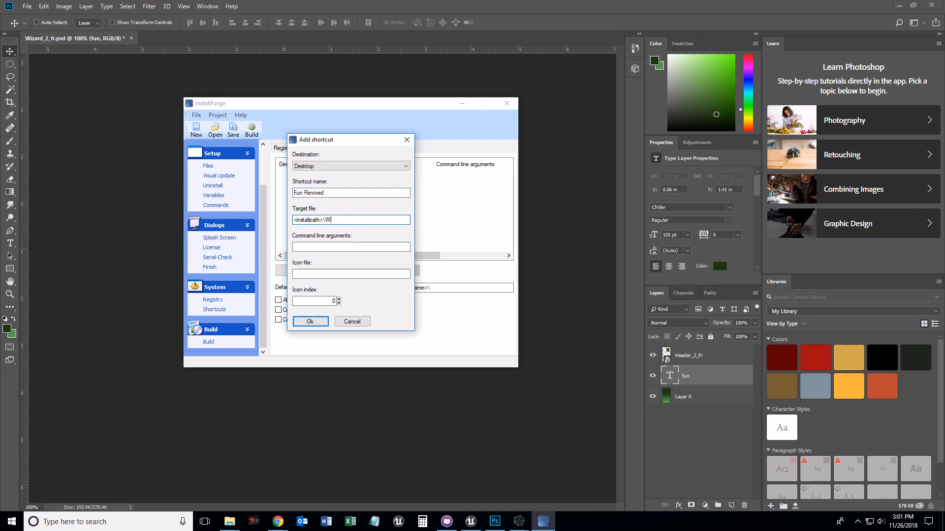
pyautogui.write('WindowsNoEditor\\Fun_revi')
pyautogui.write('ved.exe')
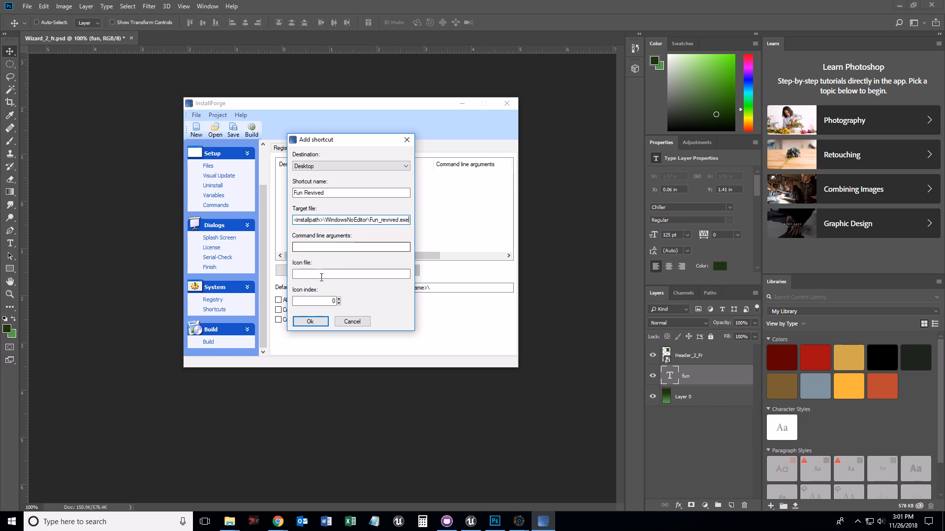
pyautogui.click(308, 322)
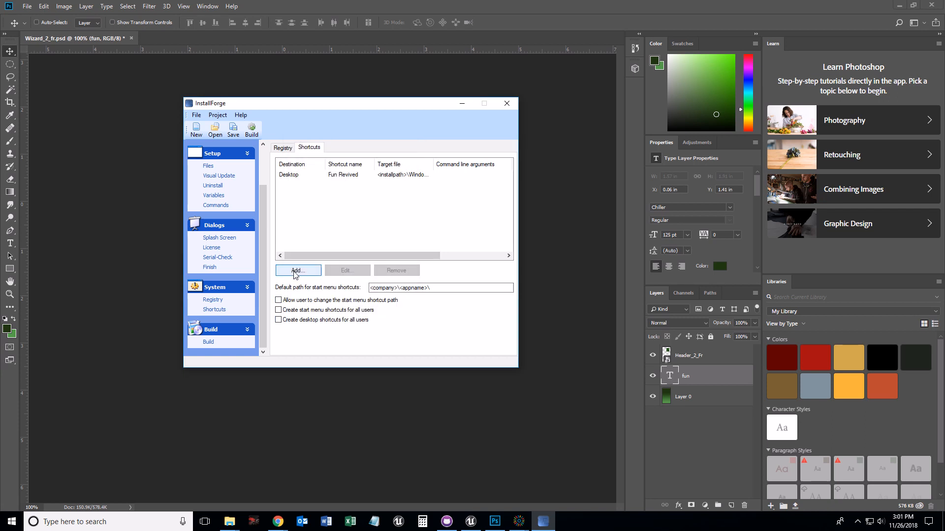
# - Add a Startmenu shortcut named Fun Revived targeting <installpath>\WindowsNoEditor\Fun_revived.exe
pyautogui.click(295, 270)
pyautogui.click(346, 168)
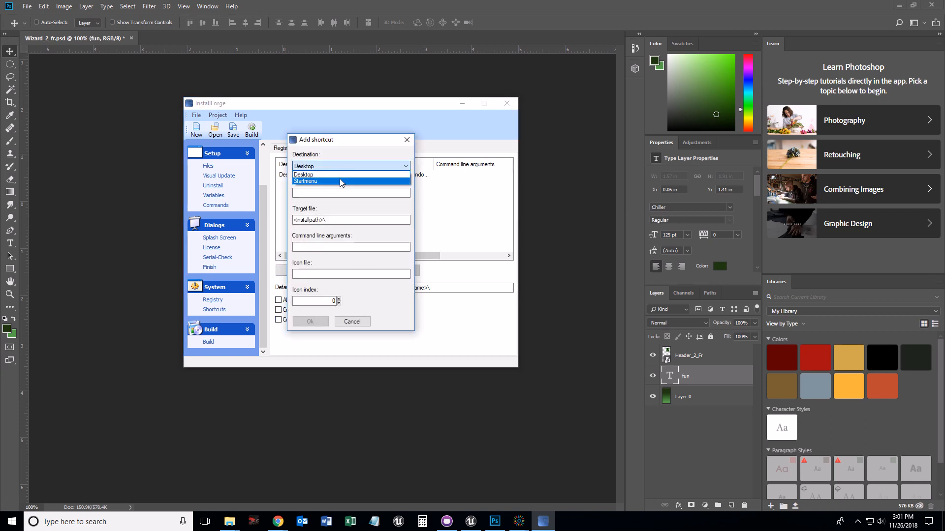
pyautogui.click(340, 179)
pyautogui.click(336, 193)
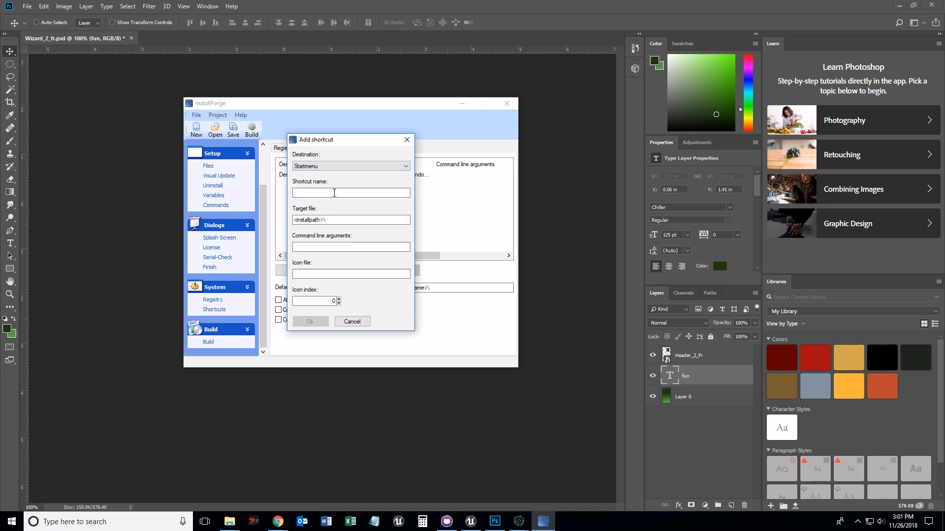
pyautogui.write('Fun Revived')
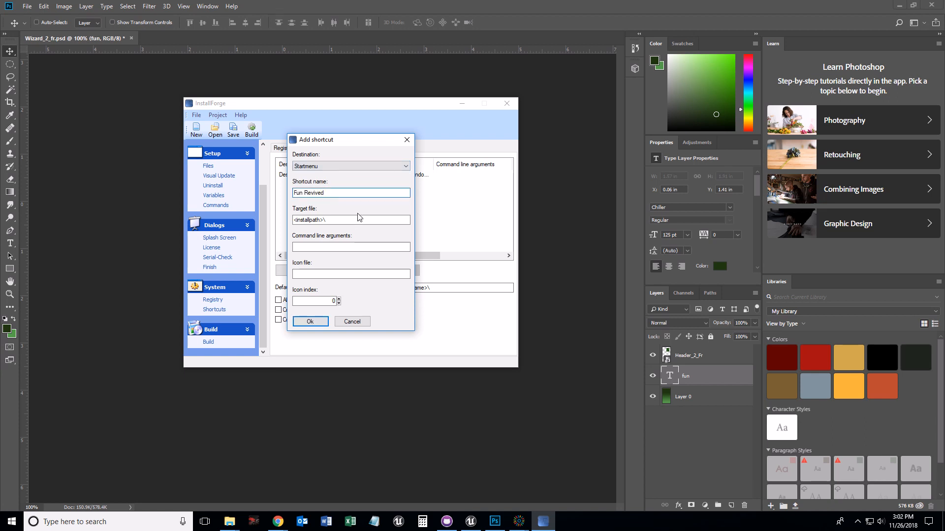
pyautogui.click(356, 220)
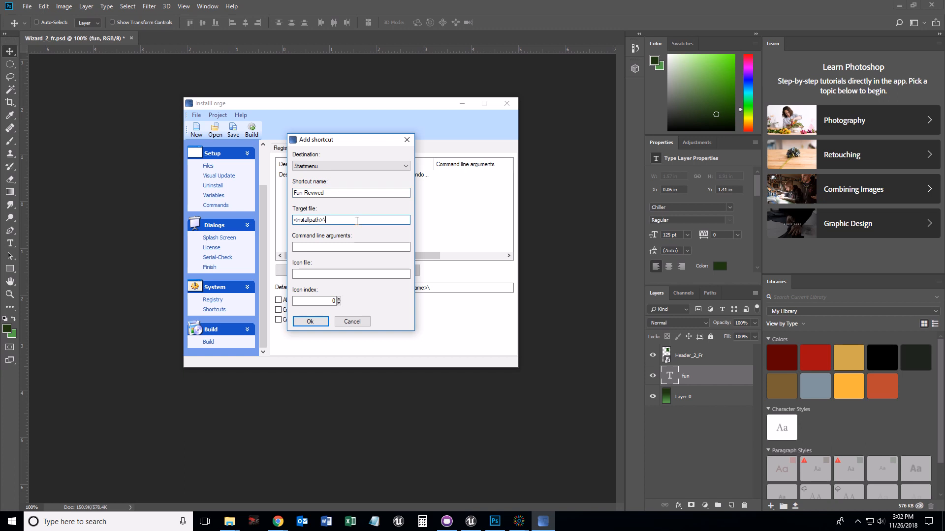
pyautogui.write('WindowsNoEditor\\Fun_revived.exe')
pyautogui.click(310, 322)
# - Enable creating start menu shortcuts and desktop shortcuts for all users
pyautogui.click(279, 310)
pyautogui.click(278, 320)
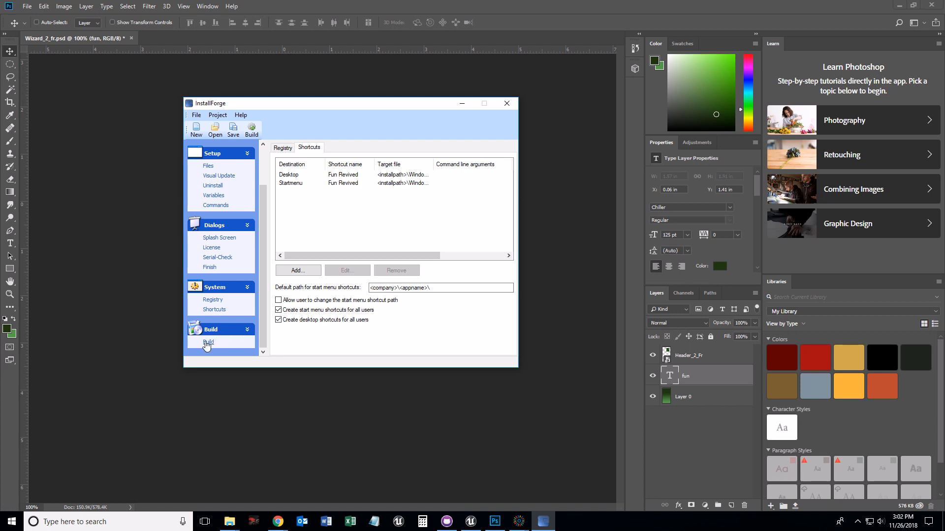
# - Set the build's setup file to Fun_Revived_Installer.exe in the Fun_revived Package folder
pyautogui.click(207, 341)
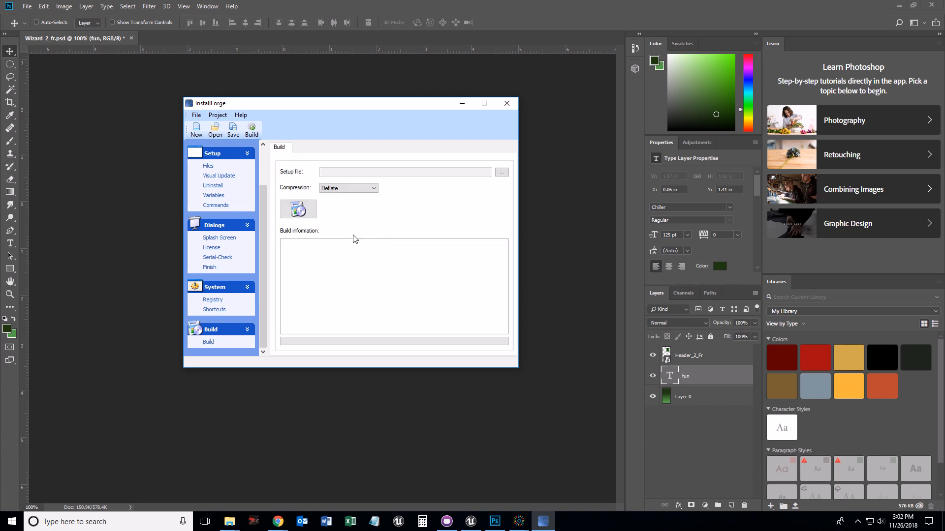
pyautogui.click(498, 172)
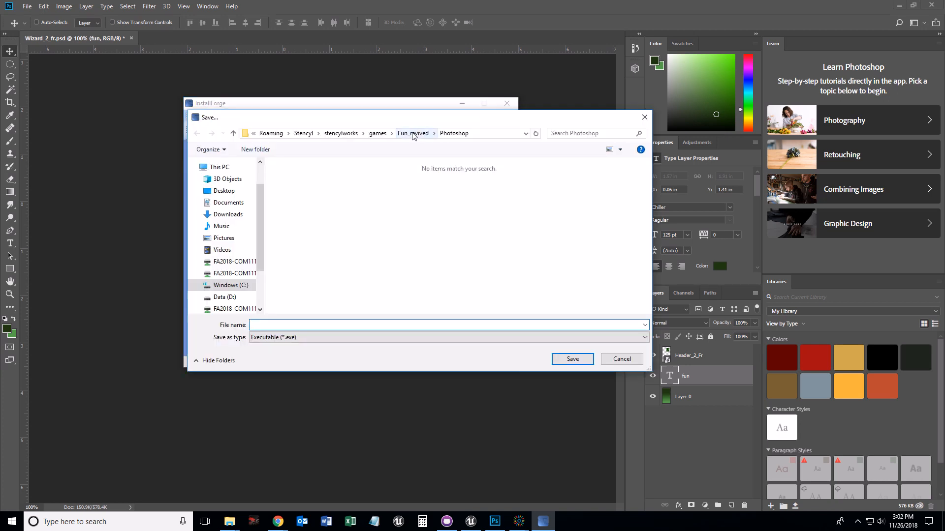
pyautogui.click(412, 134)
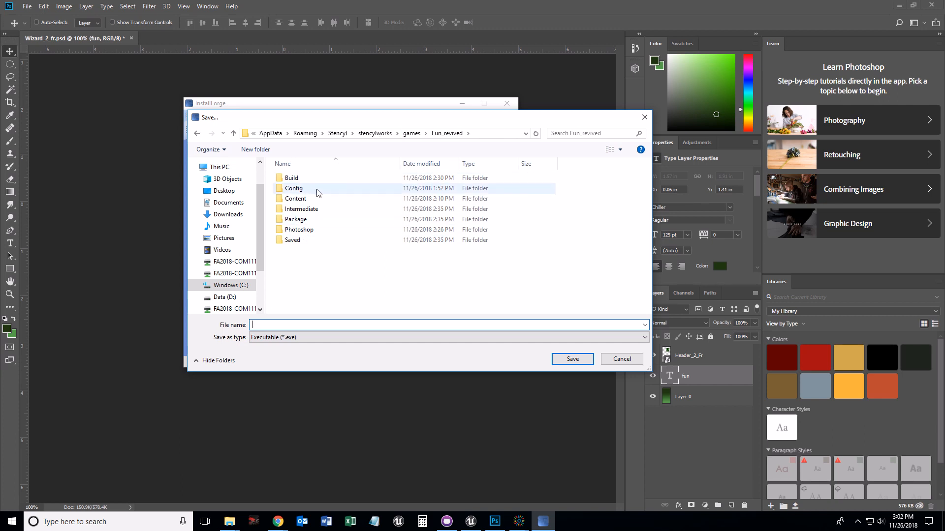
pyautogui.doubleClick(295, 219)
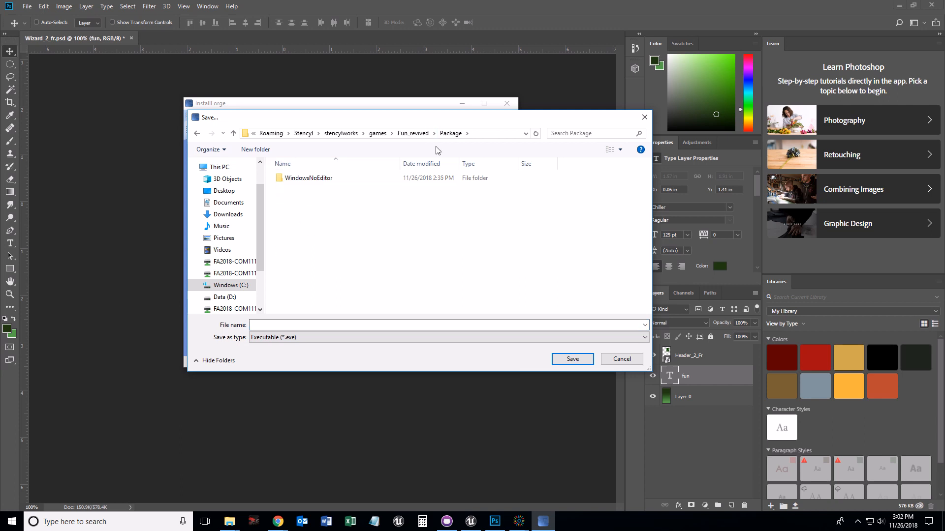
pyautogui.click(278, 338)
pyautogui.click(259, 326)
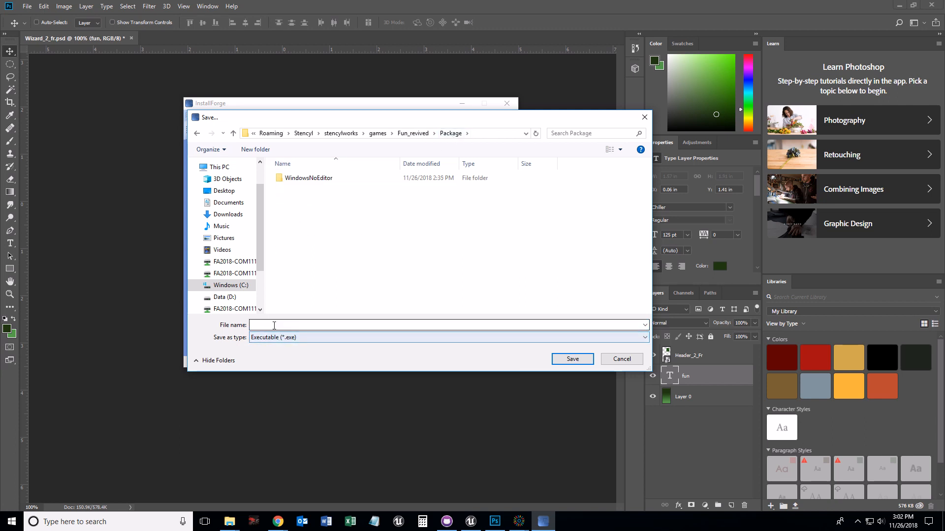
pyautogui.write('Fun')
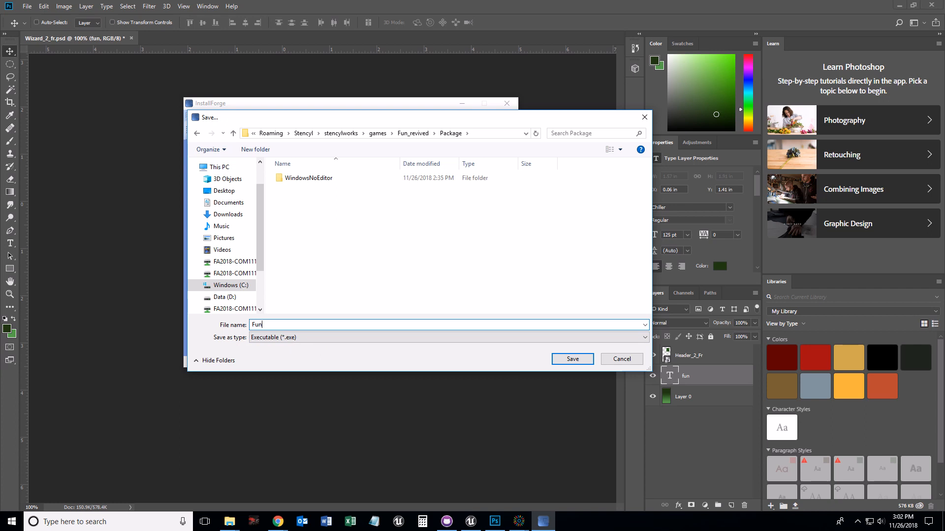
pyautogui.write('Revived')
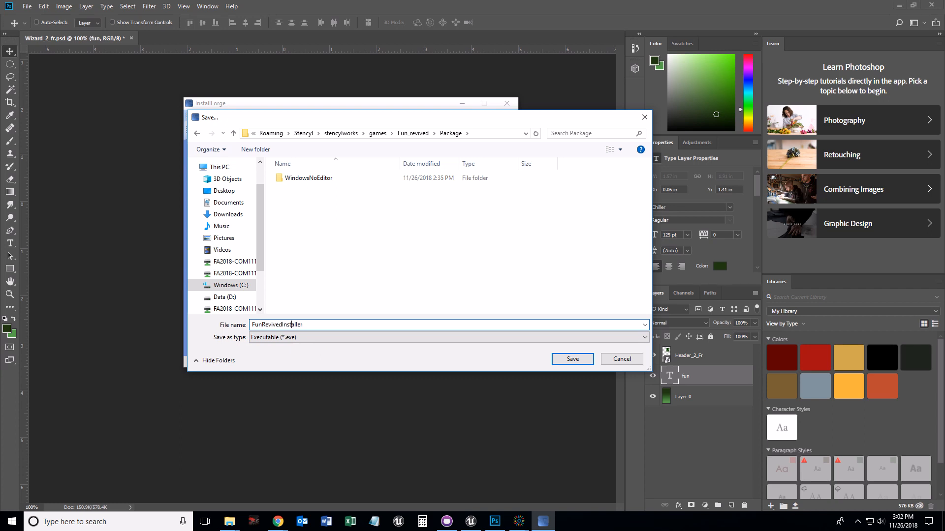
pyautogui.write('_')
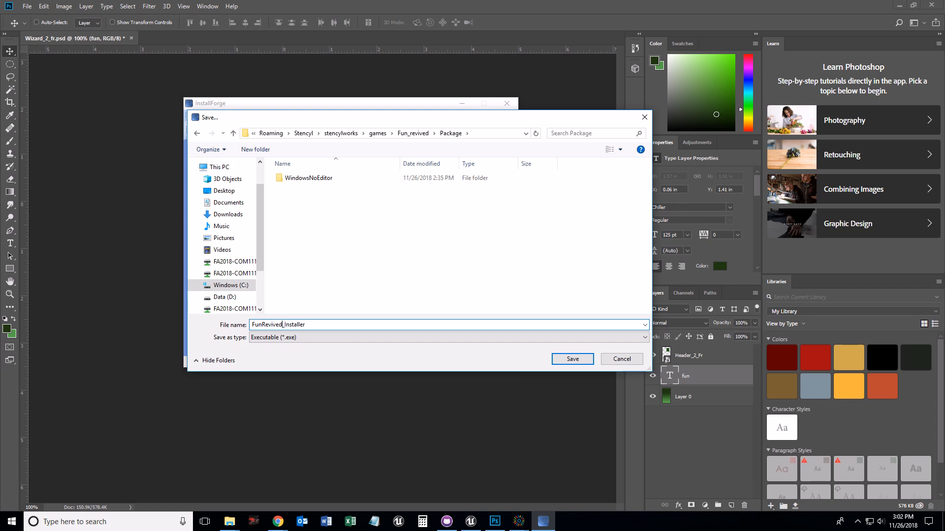
pyautogui.write('_')
pyautogui.click(571, 360)
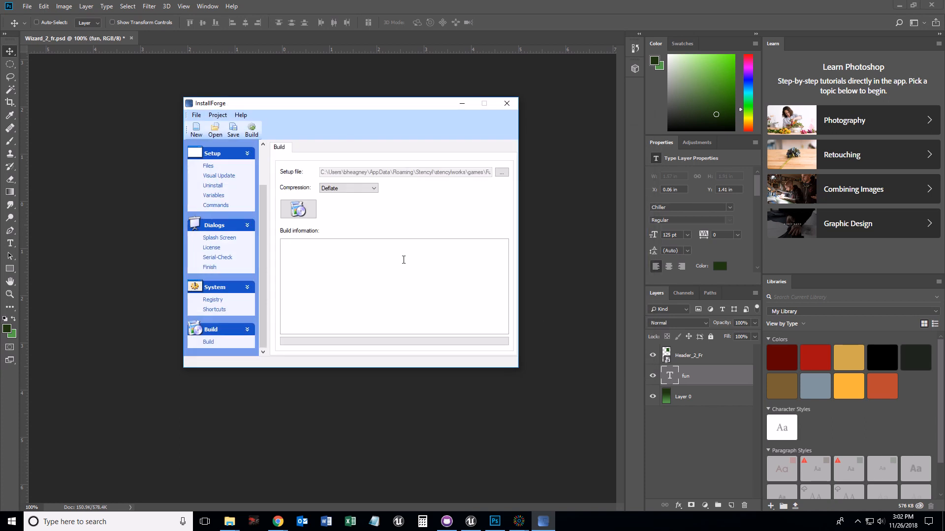
# - Choose Deflate compression and build the installer
pyautogui.click(354, 189)
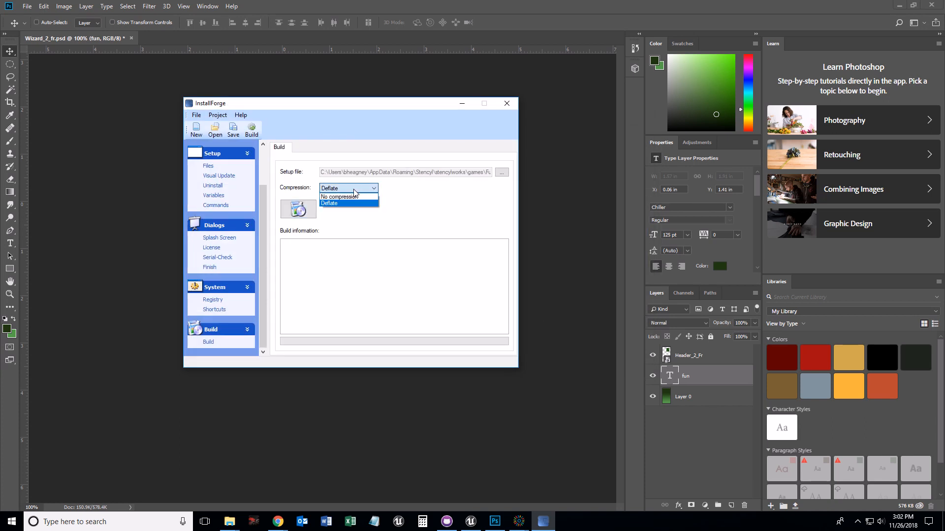
pyautogui.click(355, 193)
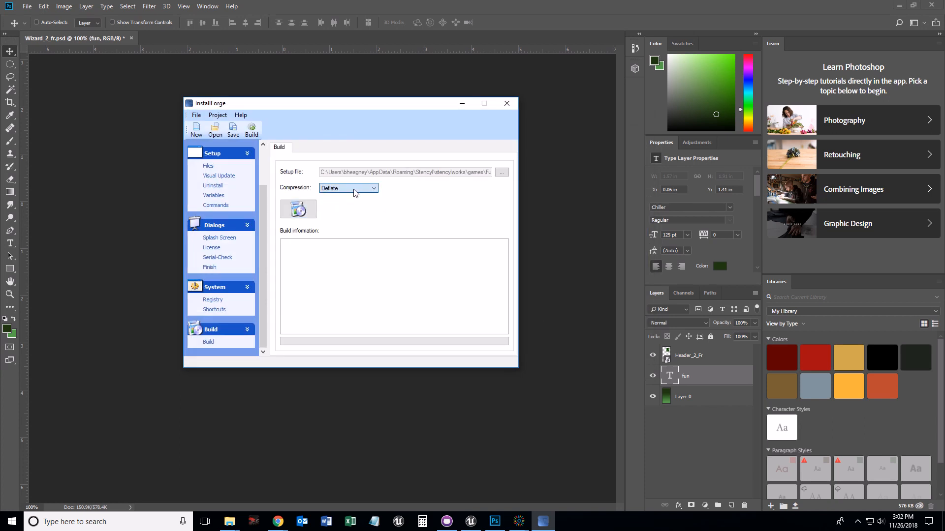
pyautogui.click(296, 214)
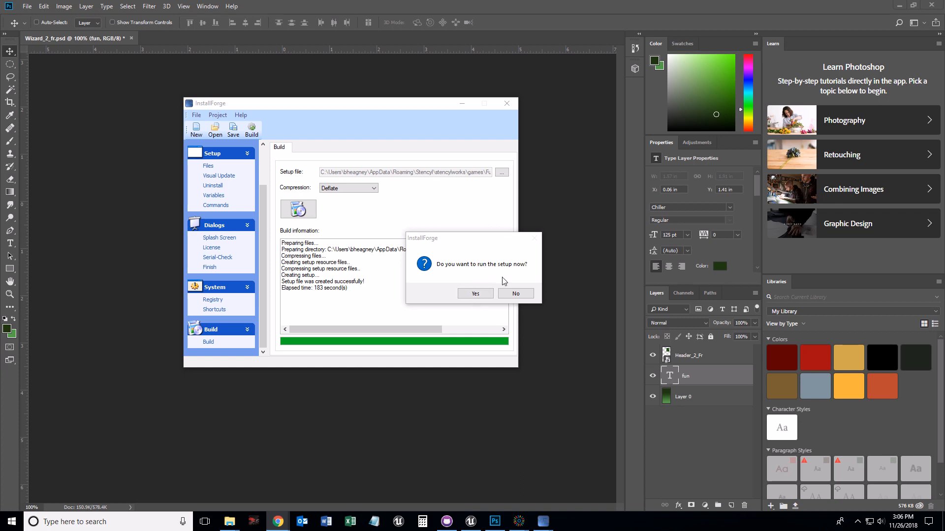
# - Run the new setup and complete the Fun Revived wizard with default folder and icons, launching the game
pyautogui.click(479, 294)
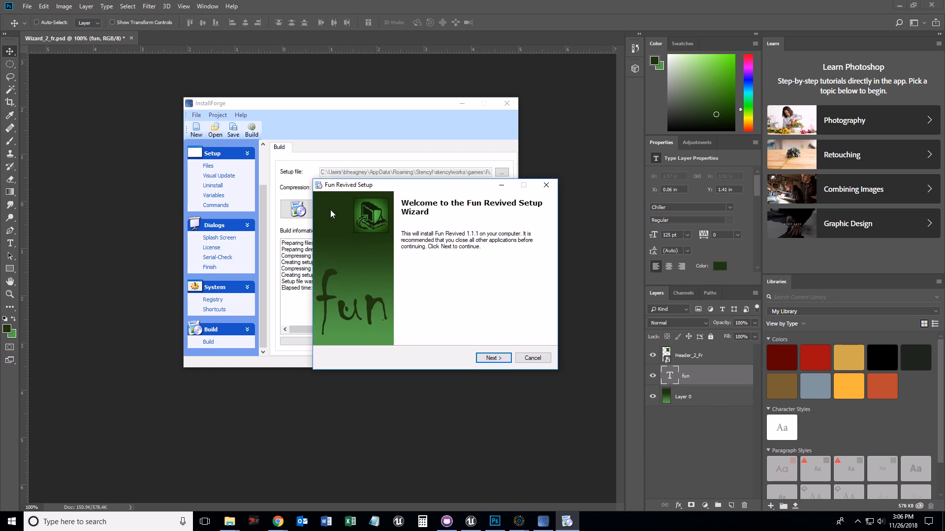
pyautogui.click(490, 359)
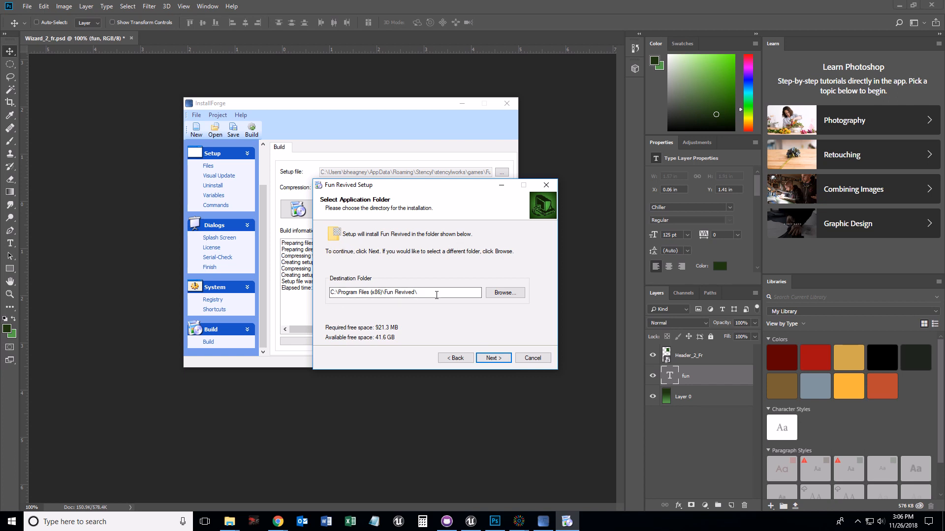
pyautogui.click(500, 361)
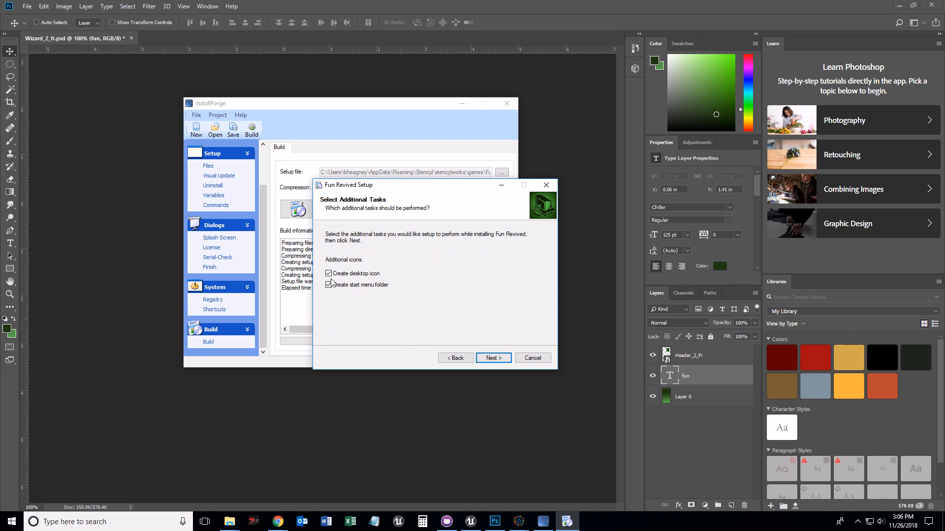
pyautogui.click(487, 358)
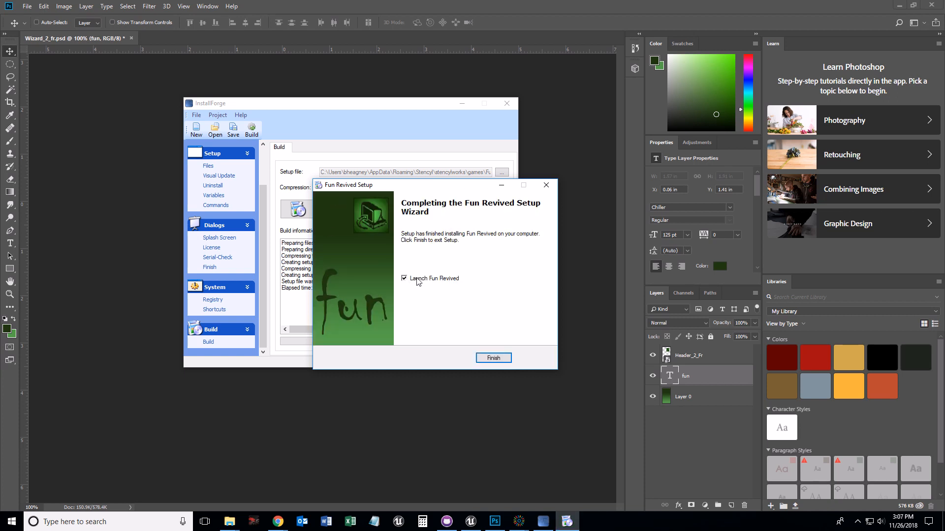
pyautogui.click(493, 358)
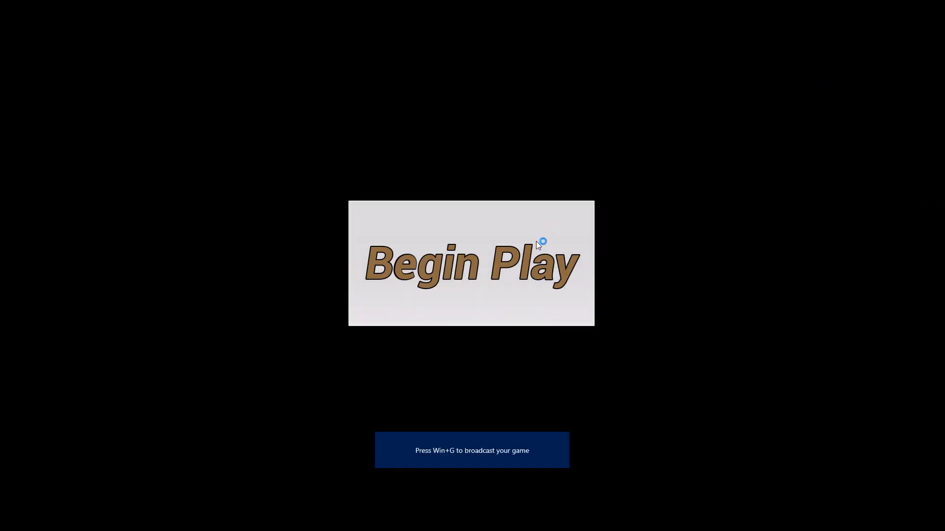
# - Start play in the launched game and test walking and firing at the boxes
pyautogui.click(542, 243)
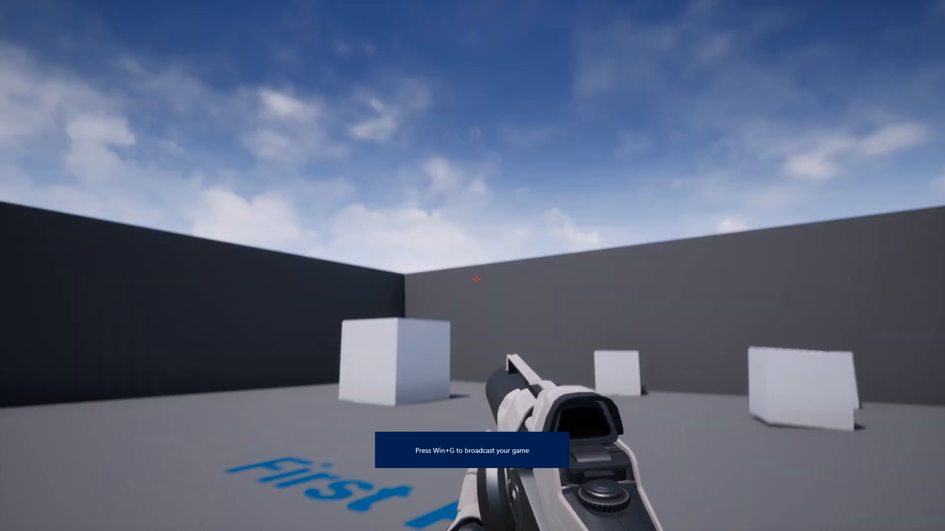
pyautogui.press('w')
pyautogui.click(476, 280)
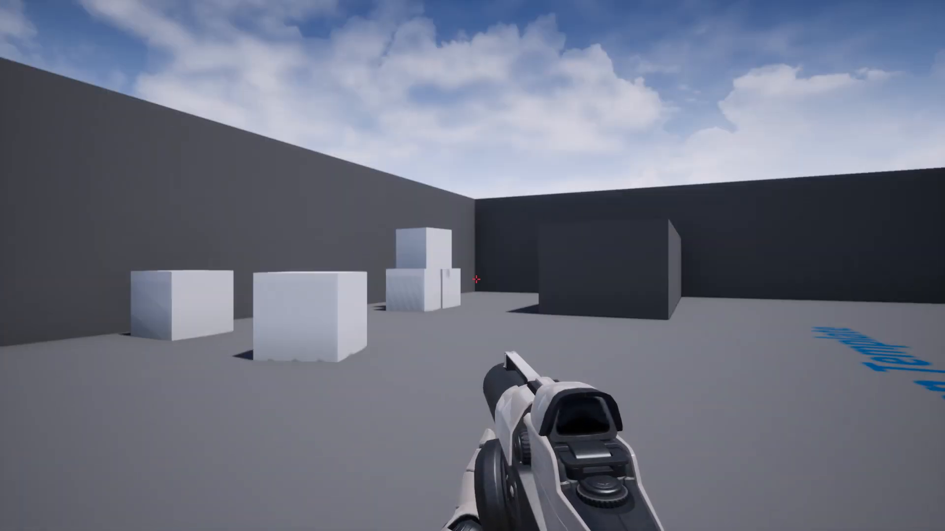
pyautogui.click(476, 280)
pyautogui.click(476, 280)
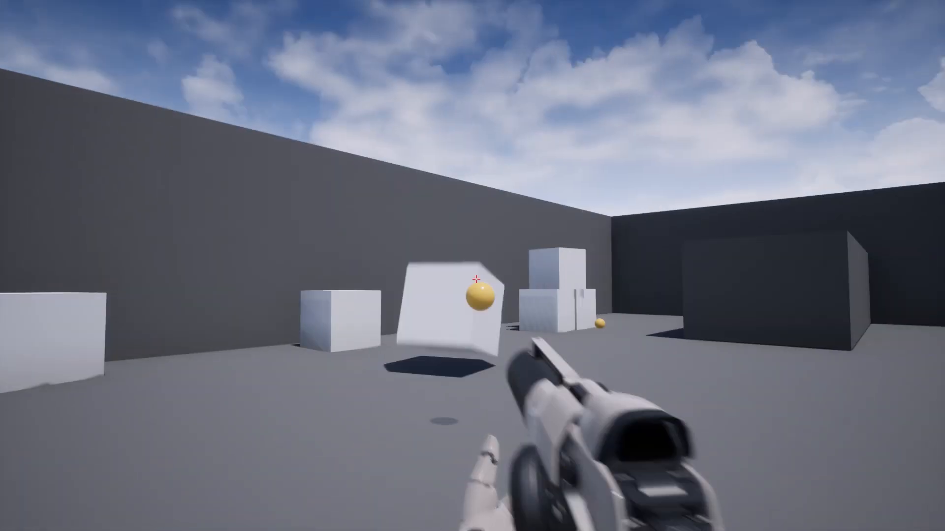
pyautogui.click(476, 280)
pyautogui.click(475, 279)
pyautogui.click(476, 279)
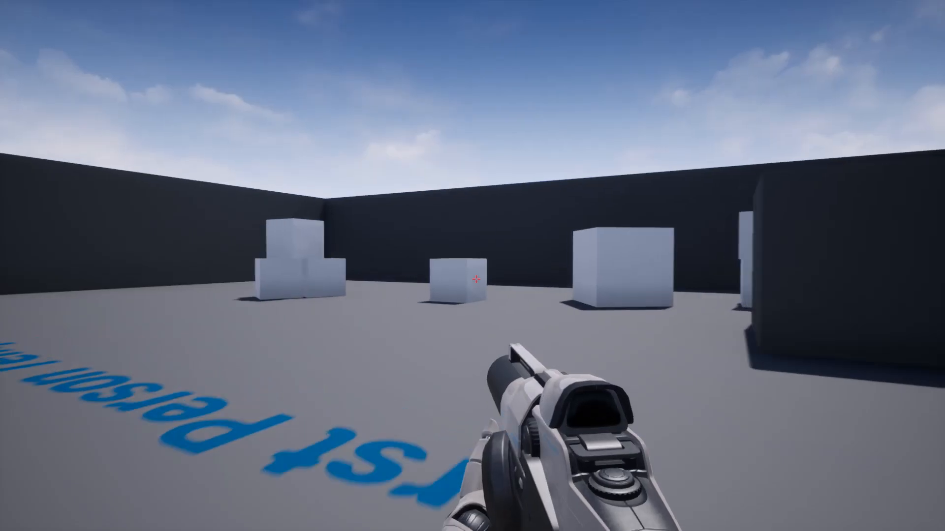
pyautogui.click(476, 280)
pyautogui.click(476, 280)
pyautogui.press('w')
pyautogui.click(476, 279)
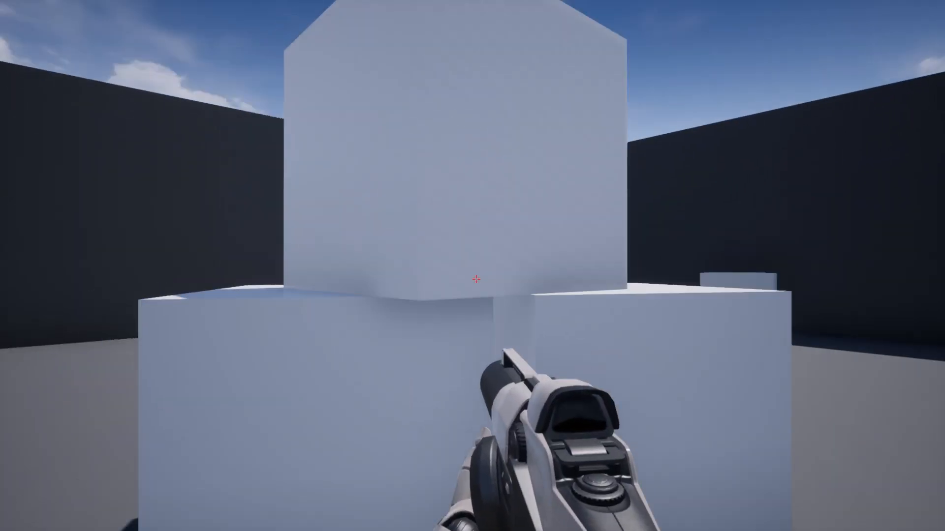
# - Walk toward the boxes once more and switch out of the running game
pyautogui.press('w')
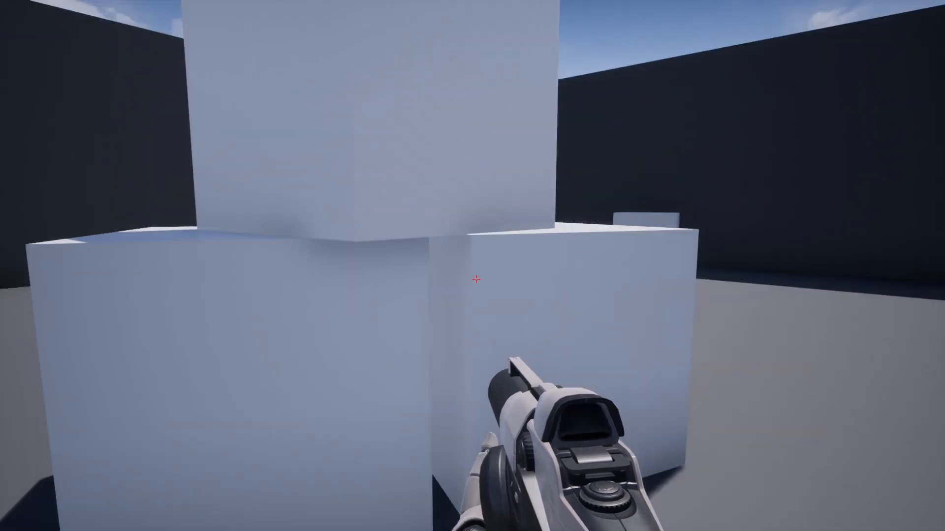
pyautogui.hotkey('alt', 'Tab')
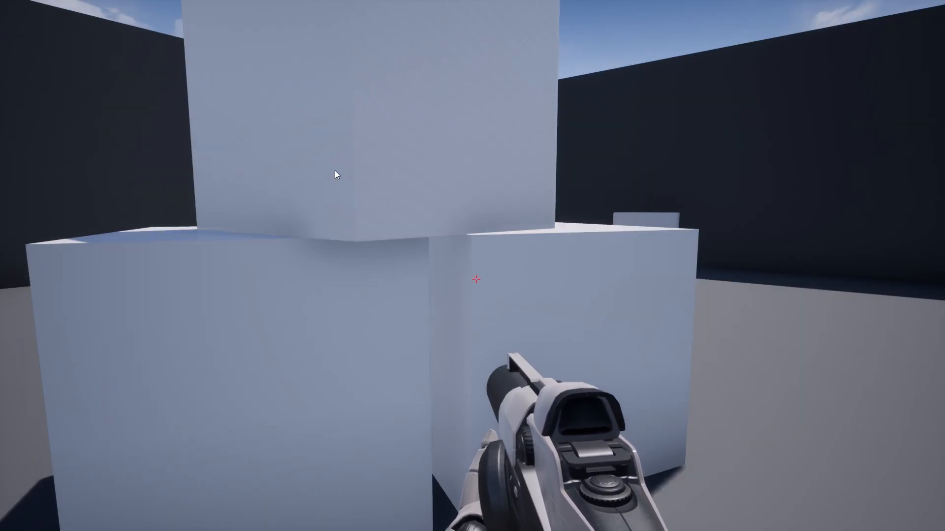
pyautogui.hotkey('alt', 'Tab')
# - Close the InstallForge window and minimize Photoshop and the search results window to reach the desktop
pyautogui.click(412, 111)
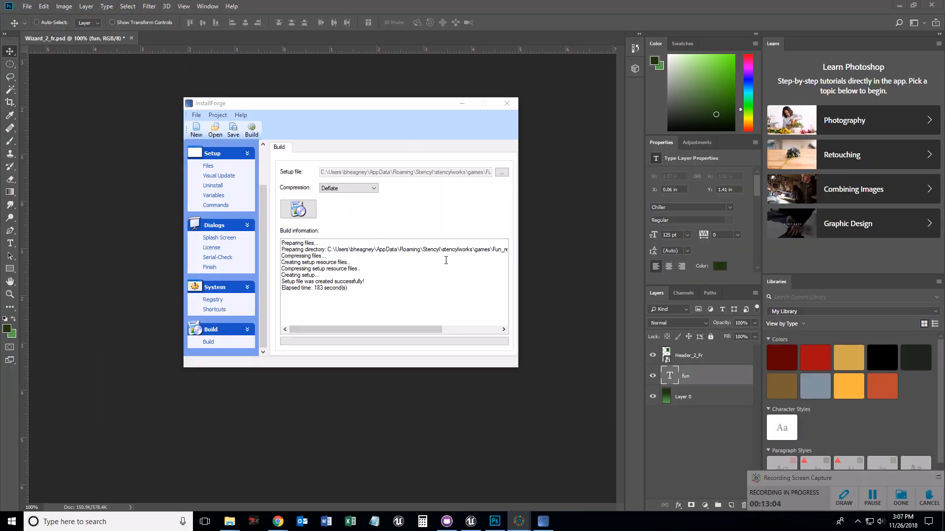
pyautogui.click(507, 104)
pyautogui.click(898, 8)
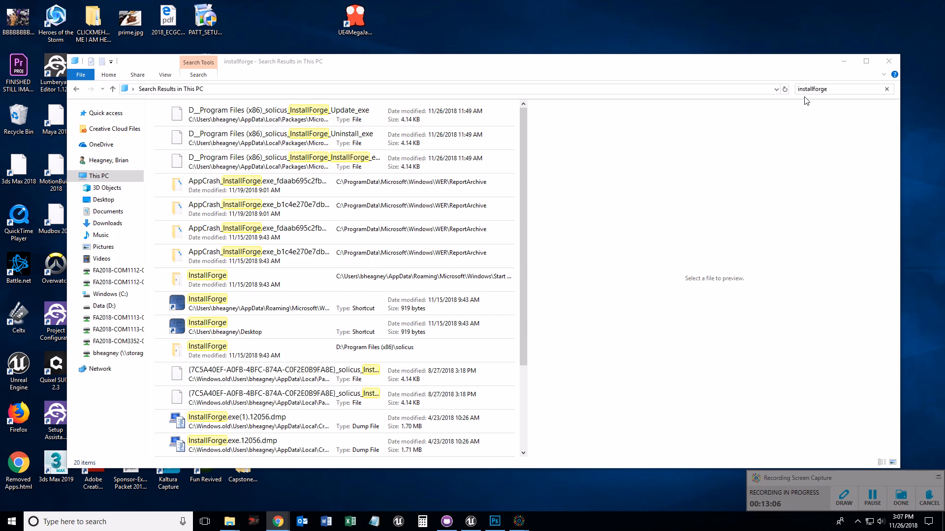
pyautogui.click(844, 64)
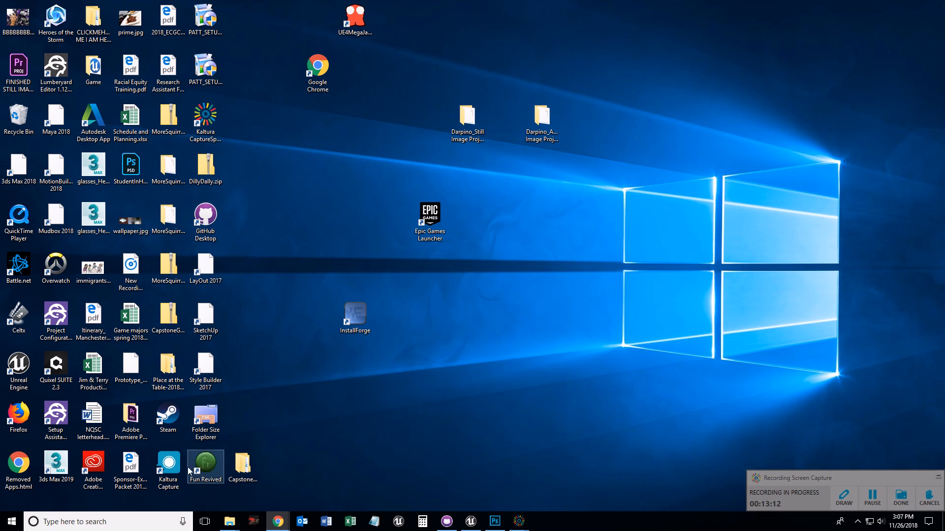
# - Move the Fun Revived desktop shortcut from the bottom row toward the middle of the desktop
pyautogui.moveTo(206, 463); pyautogui.dragTo(393, 416)
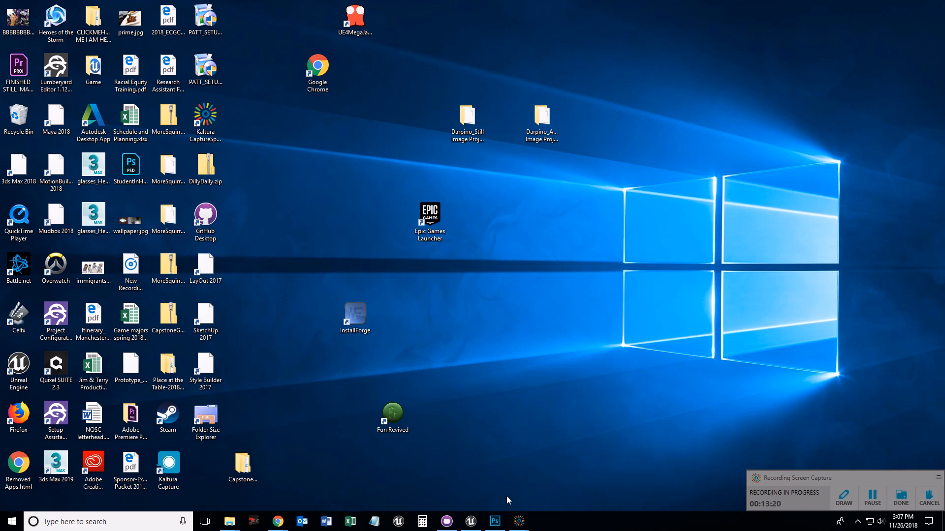
# - Open the Package folder in the WindowsNoEditor explorer window, select Fun_Revived_Installer.exe, then minimize the window
pyautogui.moveTo(229, 522)
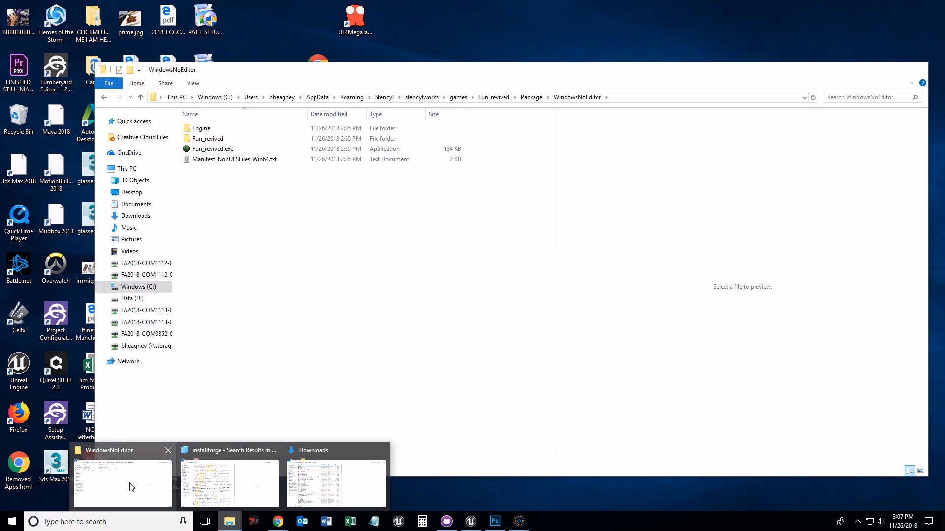
pyautogui.click(130, 485)
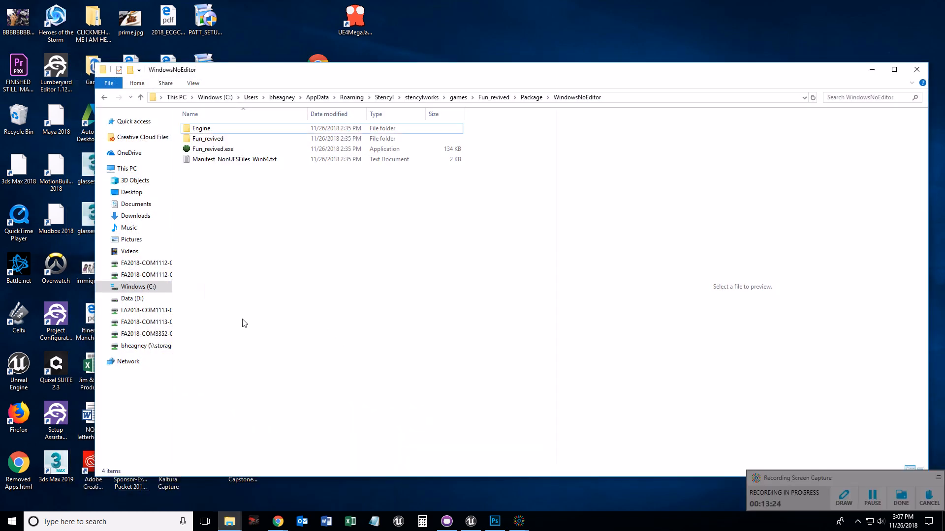
pyautogui.click(529, 98)
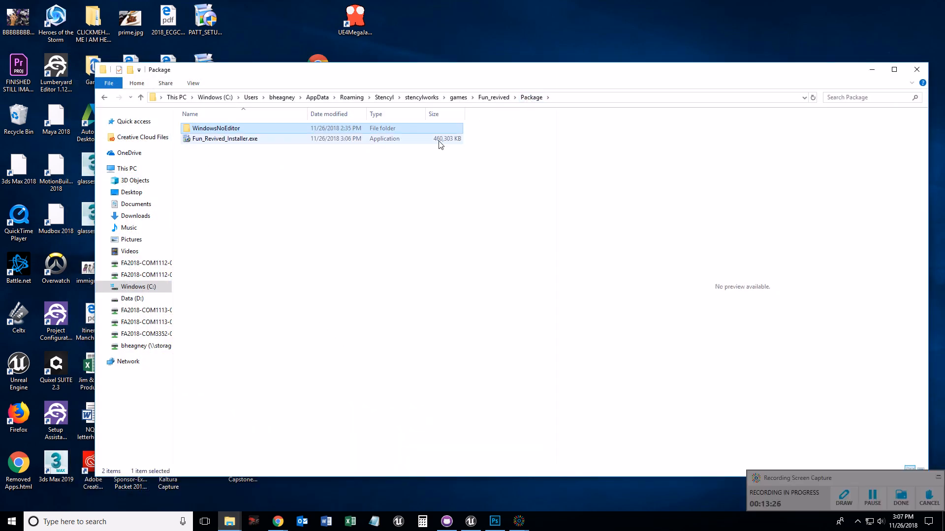
pyautogui.click(186, 141)
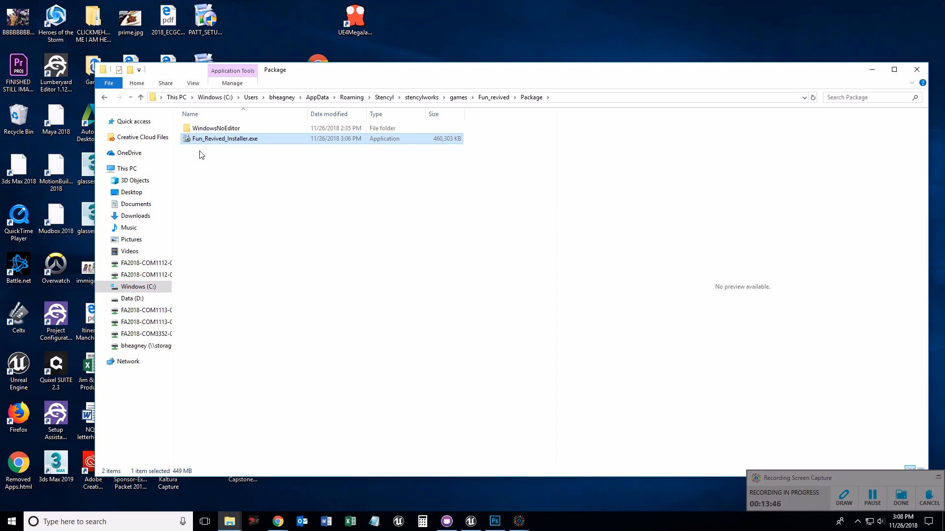
pyautogui.moveTo(776, 63); pyautogui.dragTo(740, 82)
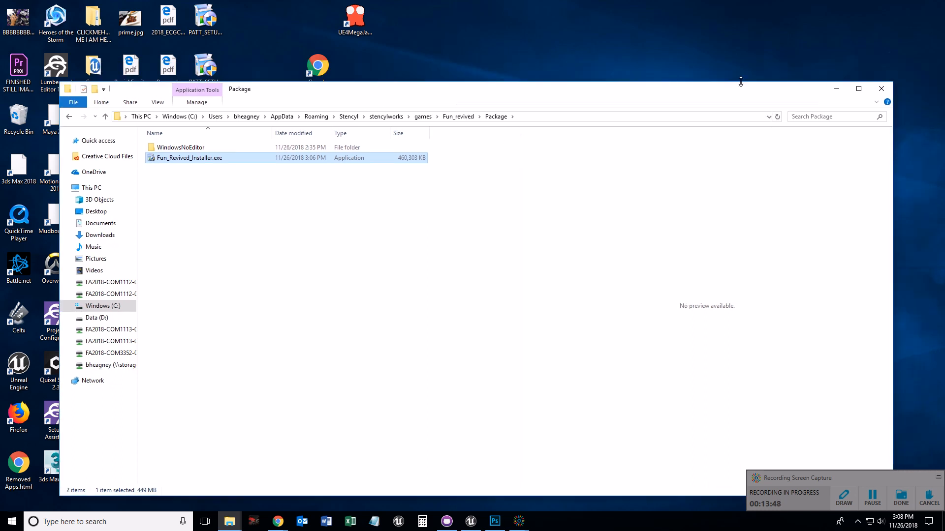
pyautogui.click(836, 88)
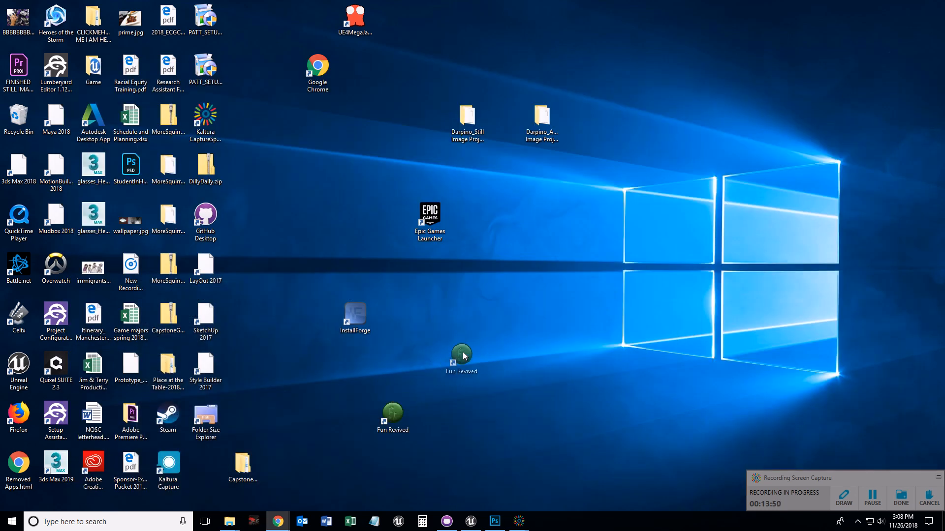
# - Move the newly installed Fun Revived shortcut next to the InstallForge icon and deselect it
pyautogui.moveTo(463, 352); pyautogui.dragTo(502, 315)
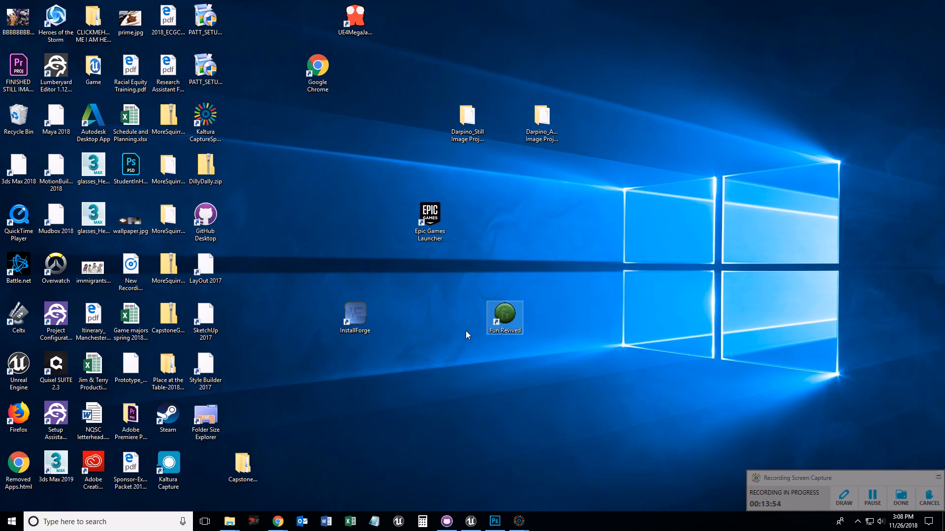
pyautogui.click(379, 465)
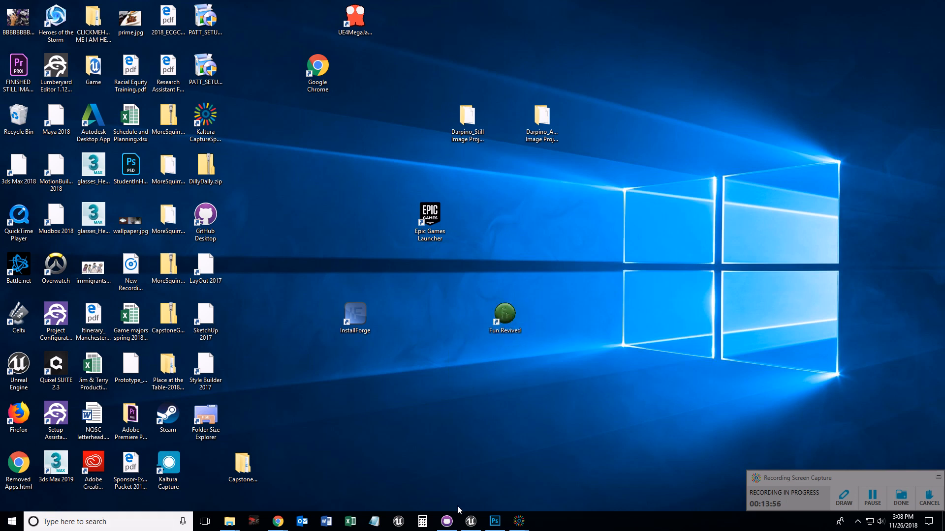
pyautogui.moveTo(519, 521)
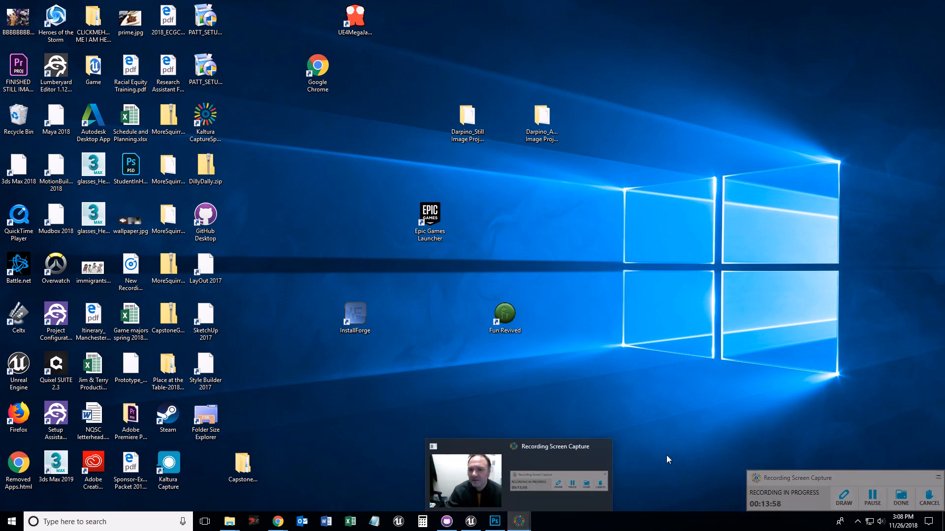